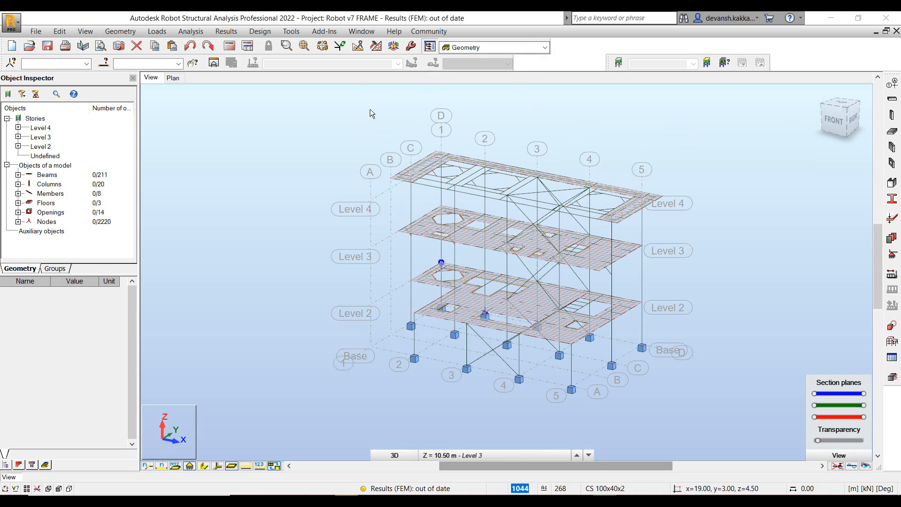
Switch to the Loads layout and bring up the Load Types definition
click(157, 30)
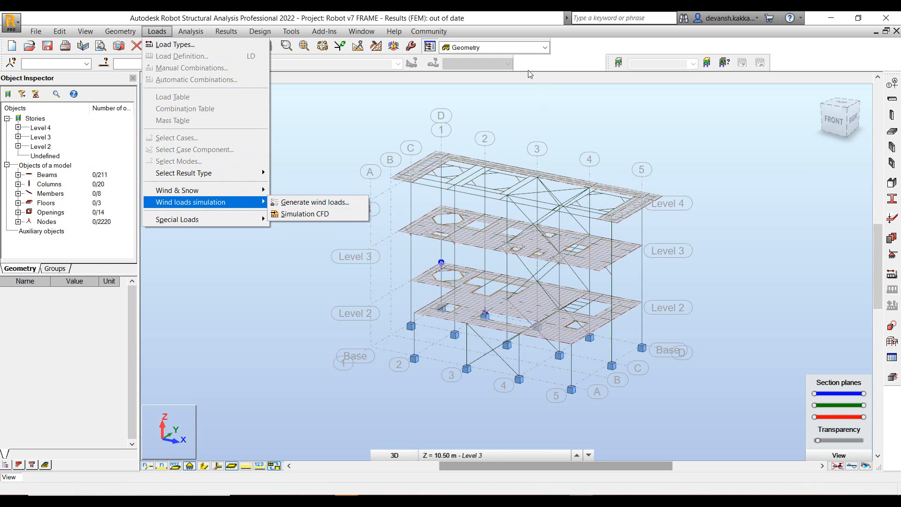
click(545, 47)
click(544, 47)
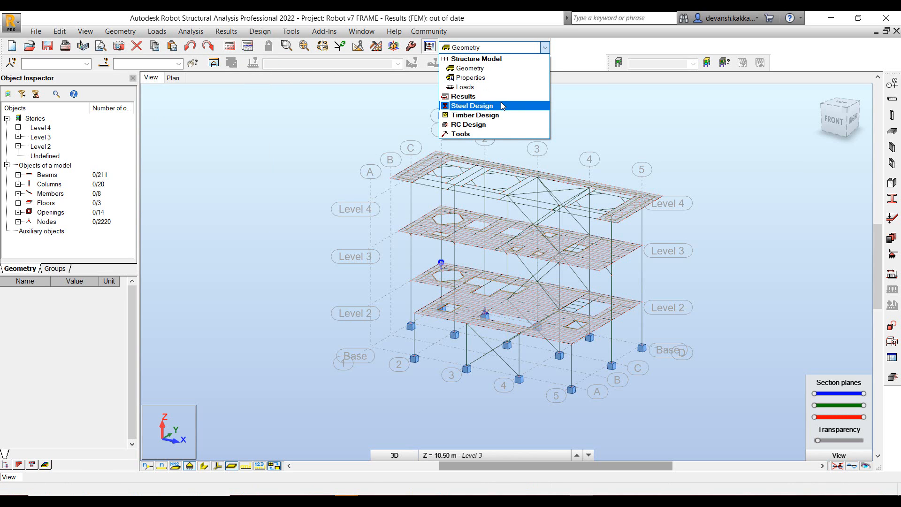
click(465, 87)
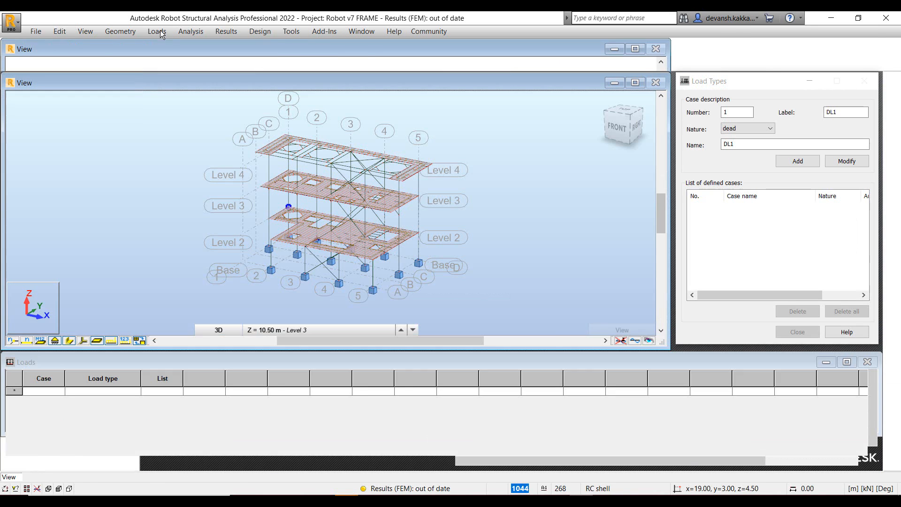
click(158, 32)
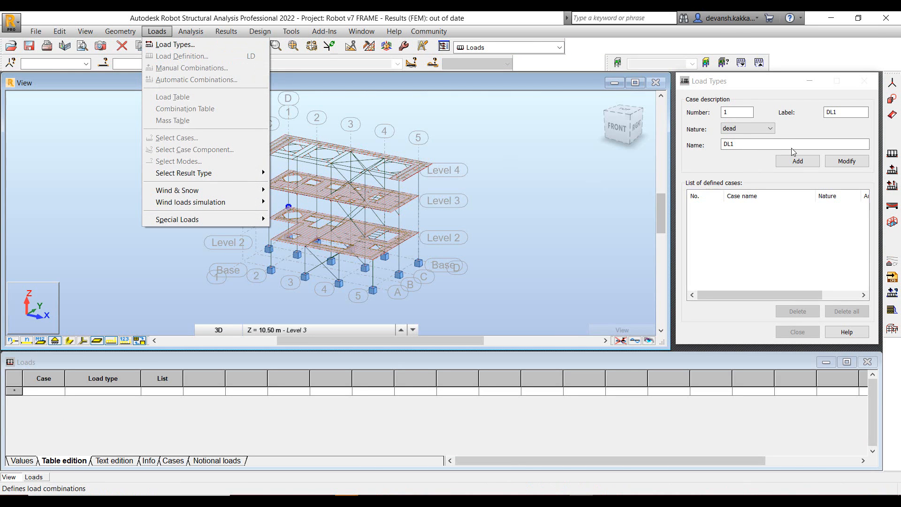
click(175, 44)
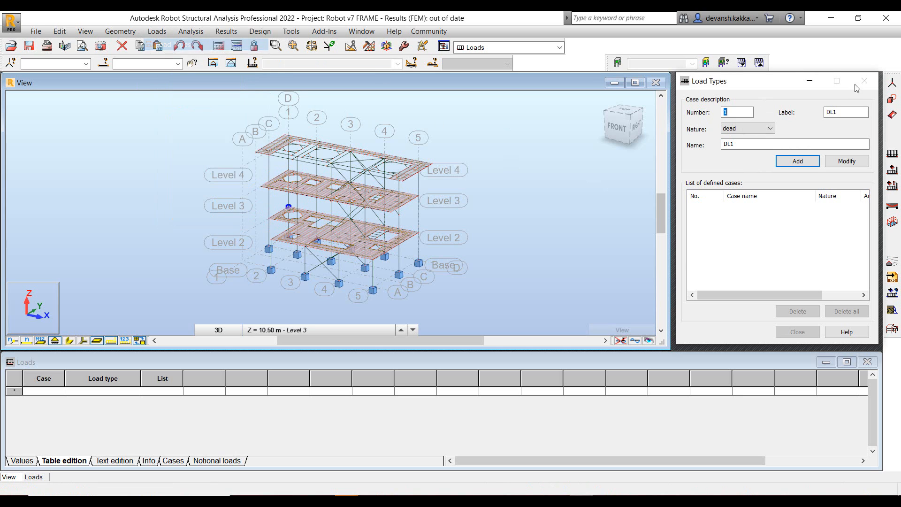
Add a load case of dead nature named DL1
click(764, 129)
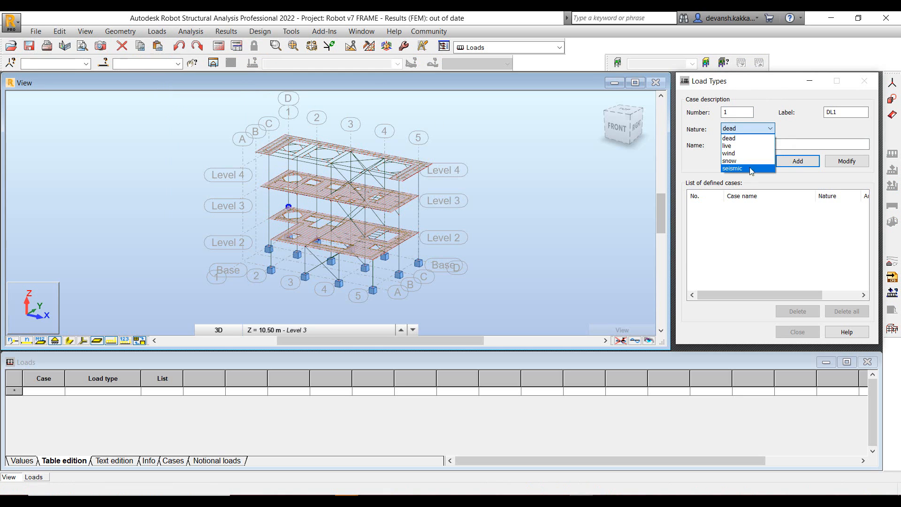
click(707, 166)
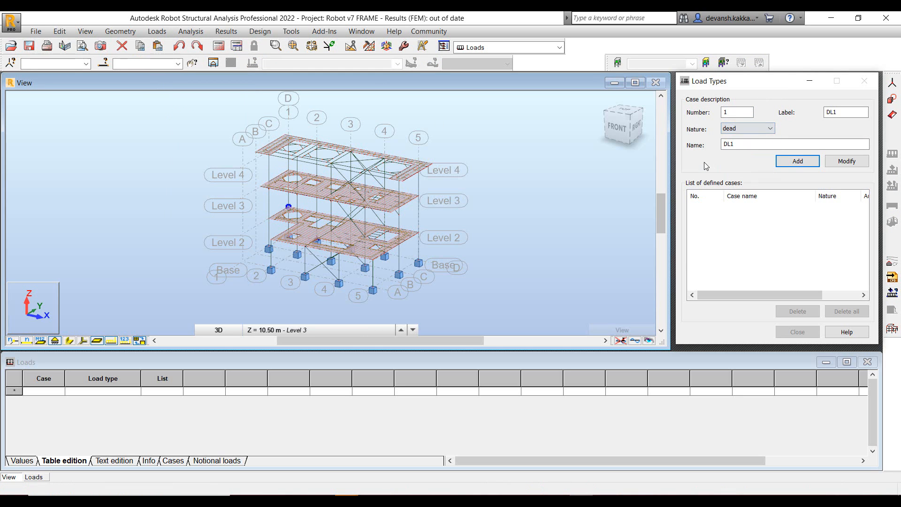
click(520, 225)
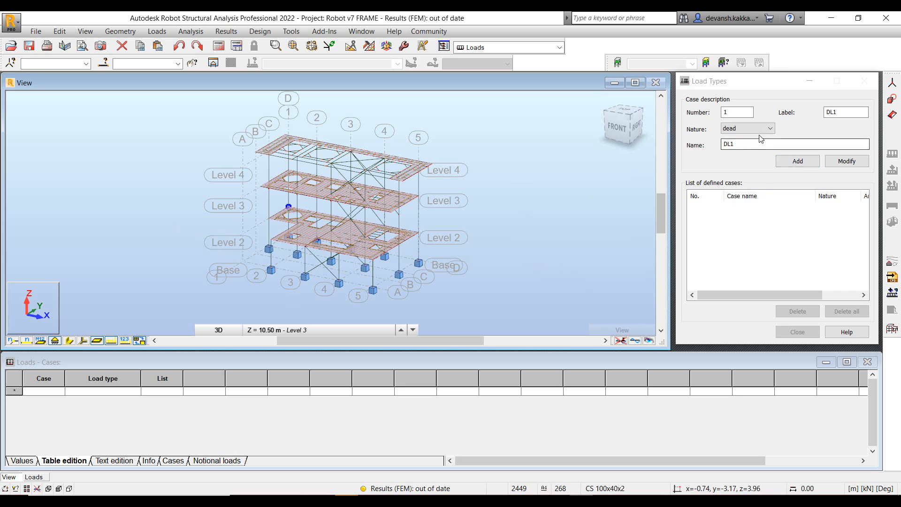
click(798, 161)
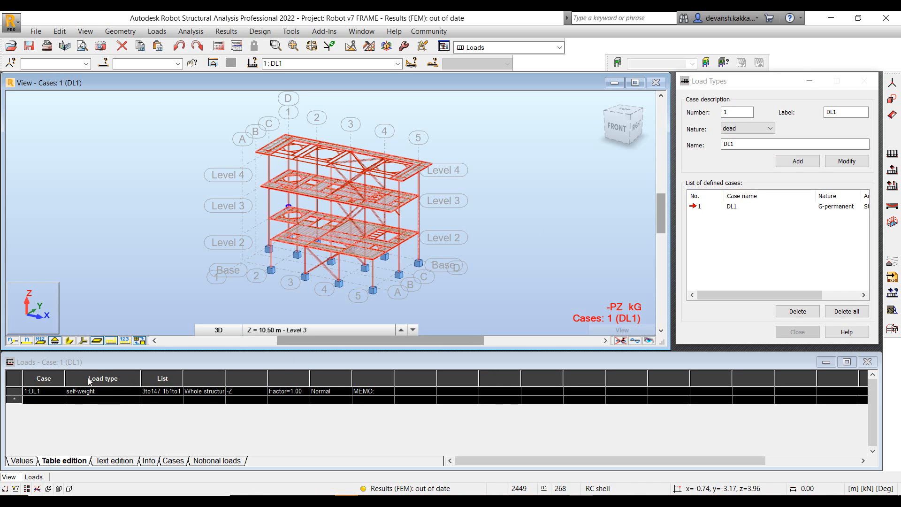
Add a load case of live nature named LL1 with the subnature Q-distr-floor
click(767, 128)
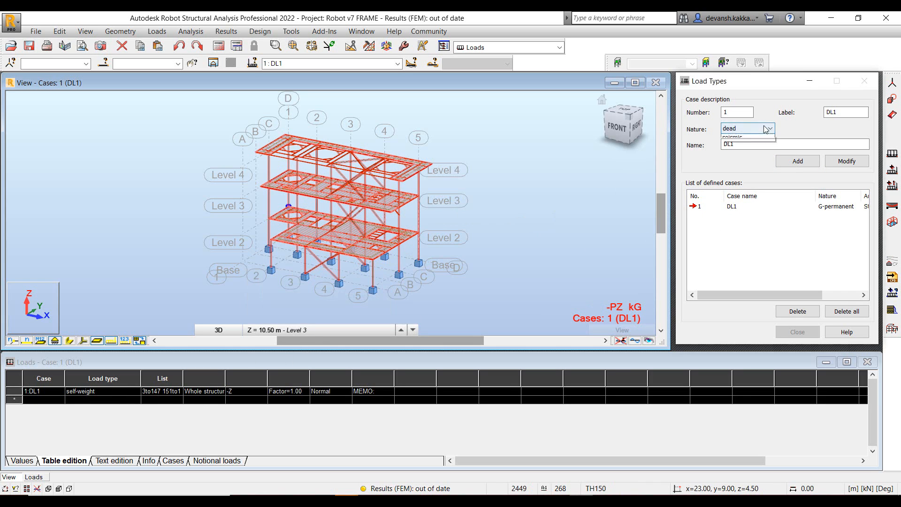
click(749, 147)
click(843, 128)
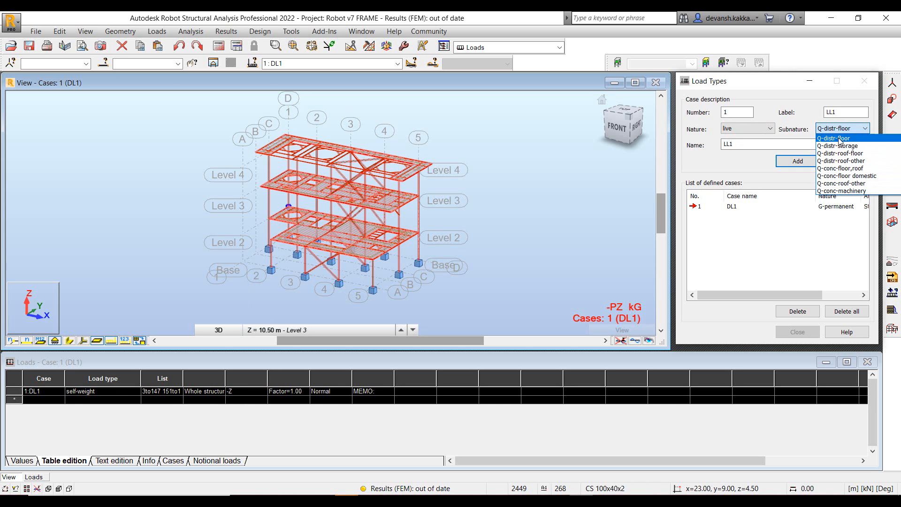
click(839, 139)
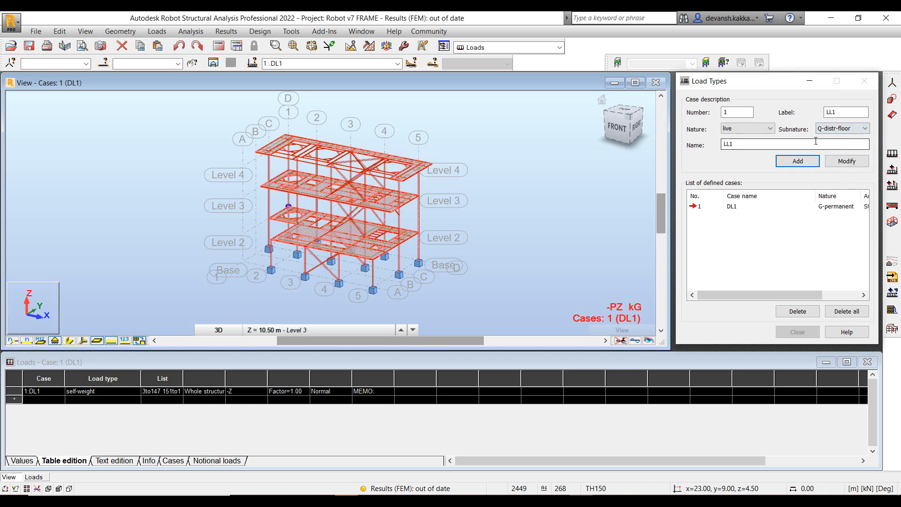
click(795, 162)
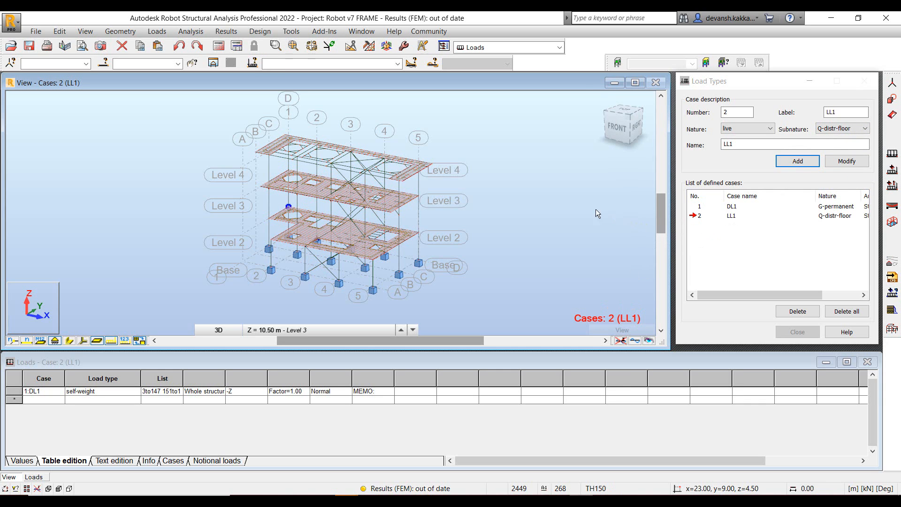
Define a uniform planar surface load of -2.5 kPa in the global Z direction for case LL1
click(157, 31)
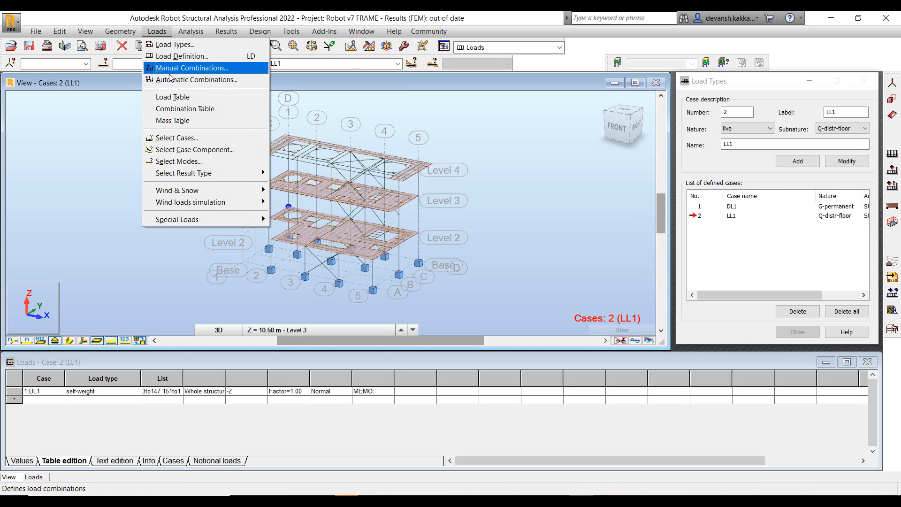
click(182, 56)
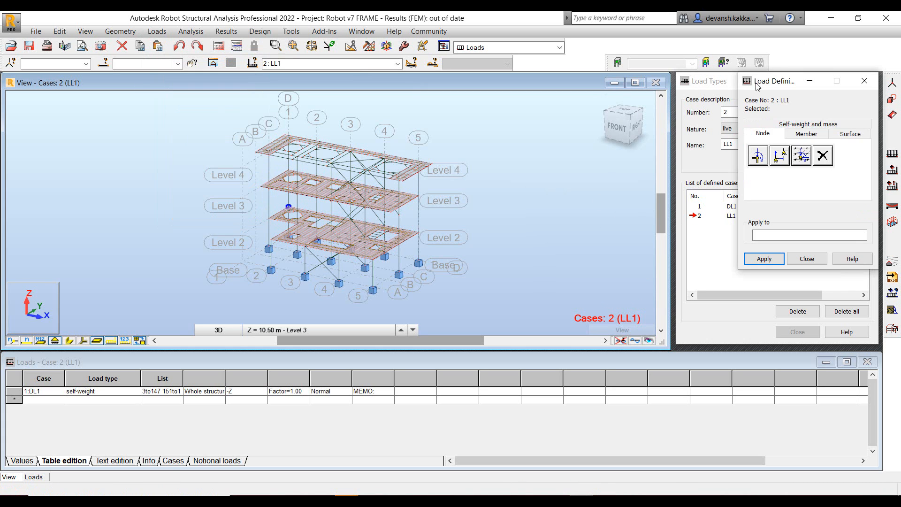
drag(746, 81, 511, 103)
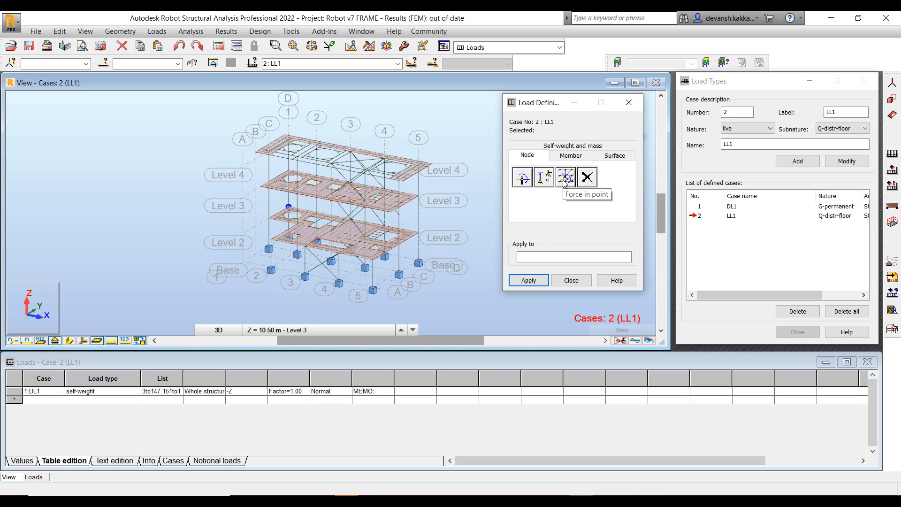
click(572, 156)
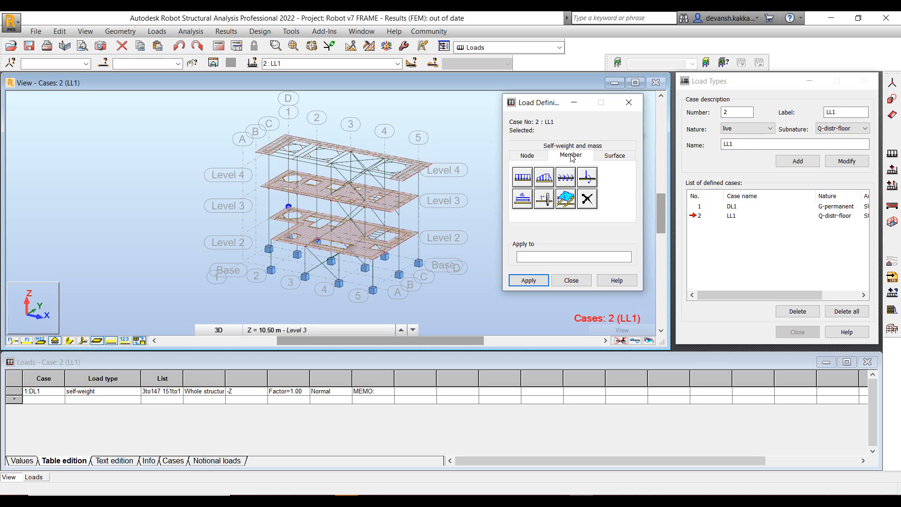
click(613, 158)
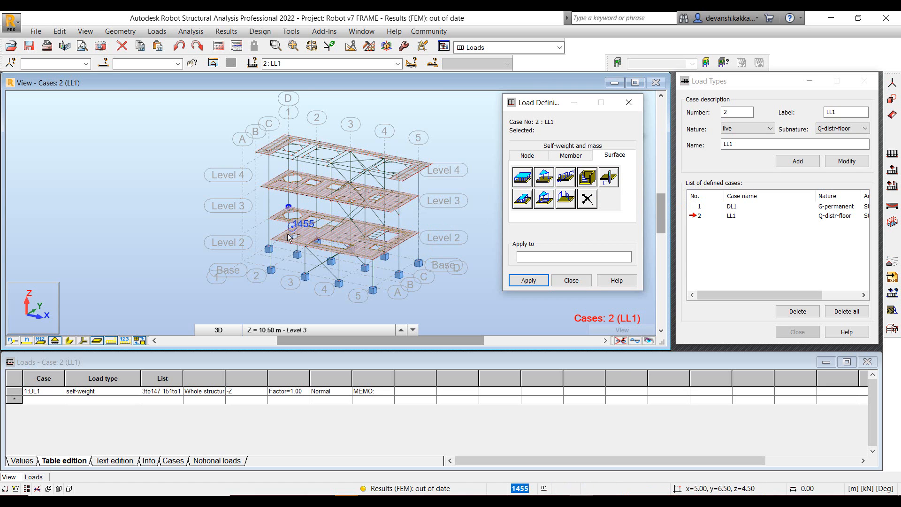
click(520, 178)
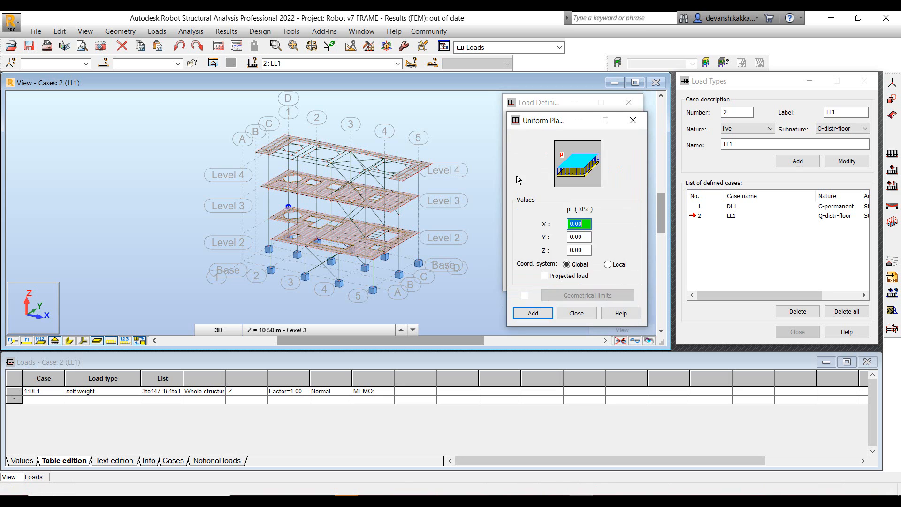
click(578, 250)
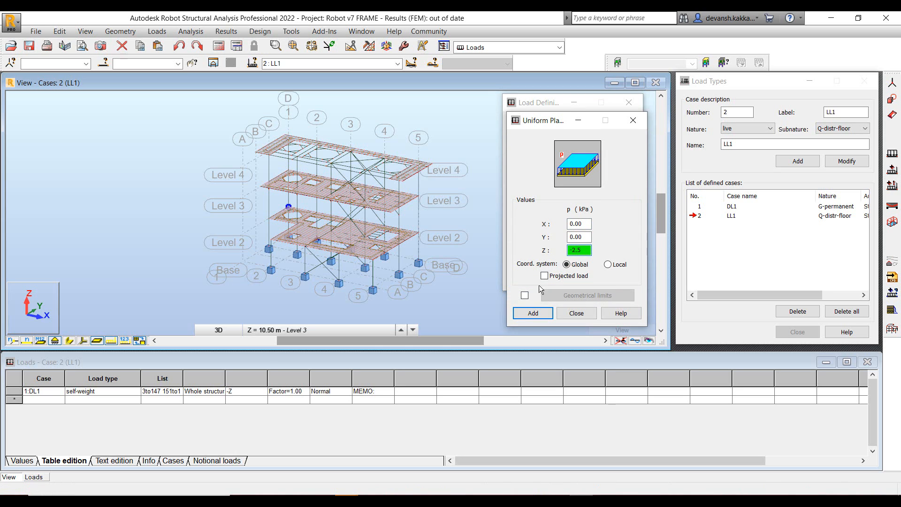
click(532, 313)
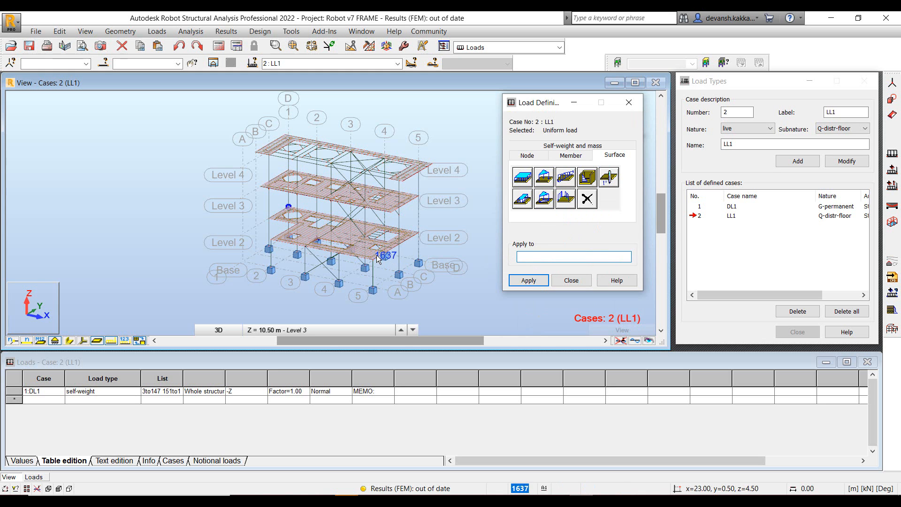
Apply the uniform load to the Level 2 and Level 3 floor slabs and finish the load definition
scroll(409, 248, up, 3)
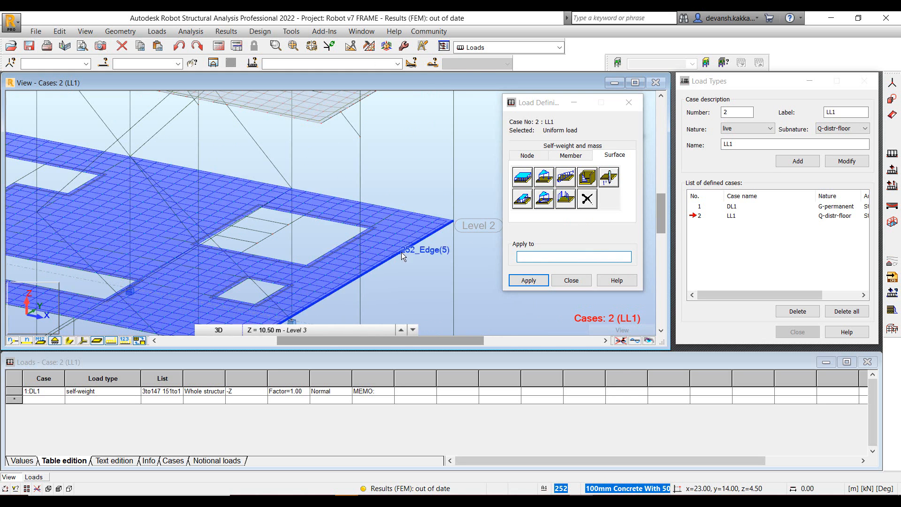
click(401, 252)
scroll(418, 260, down, 4)
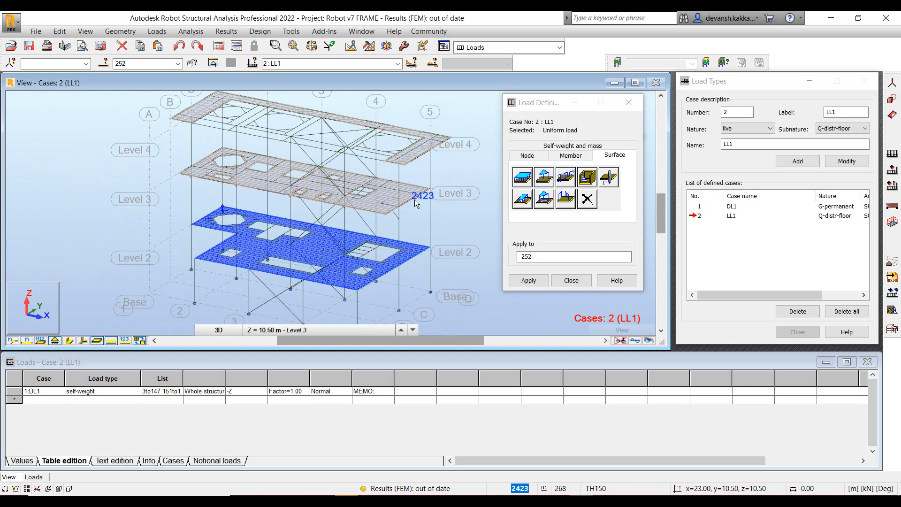
scroll(417, 200, up, 5)
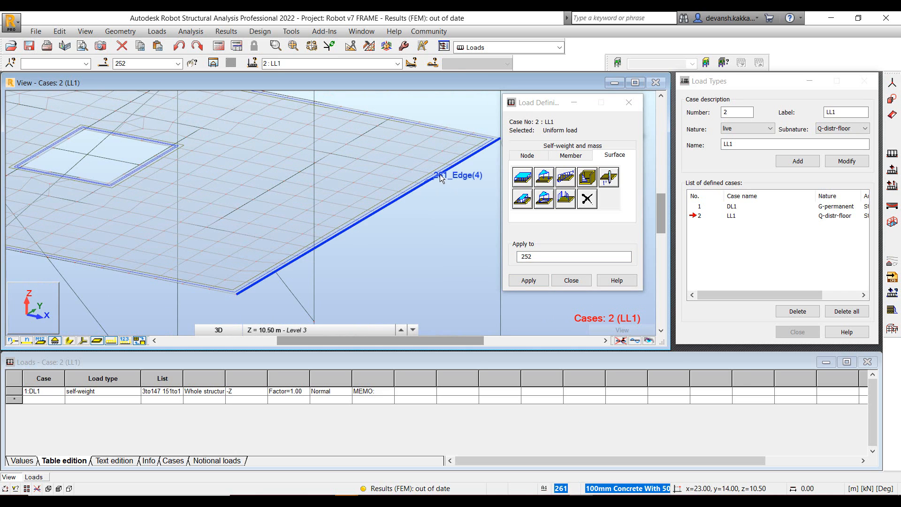
click(441, 180)
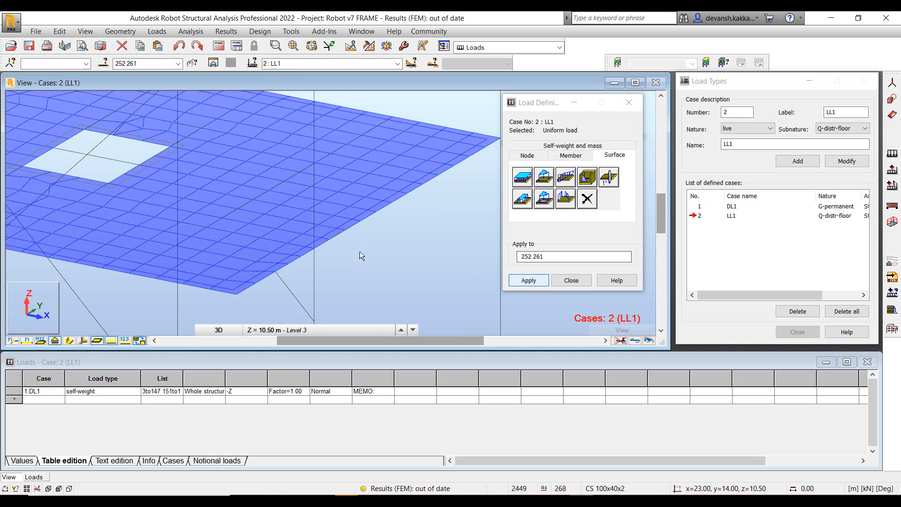
scroll(362, 249, down, 5)
click(528, 280)
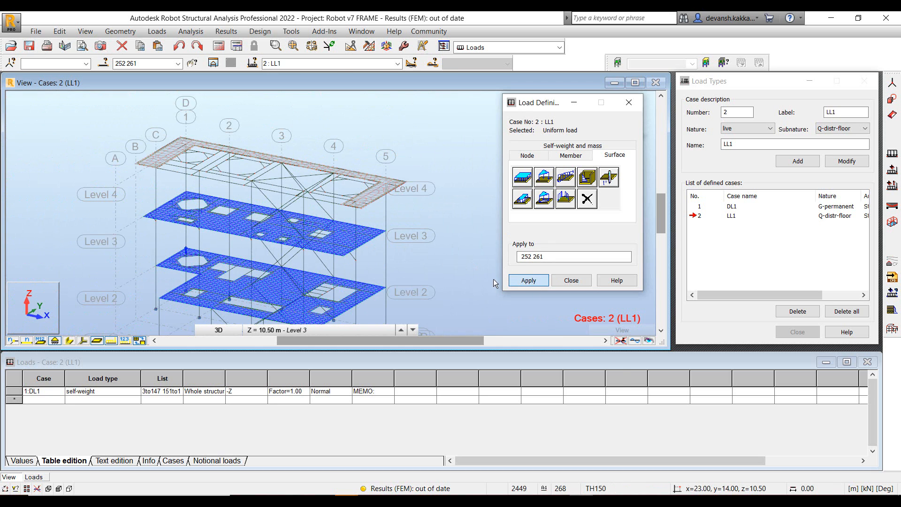
click(580, 281)
Add a live load case named LL2 with the subnature Q-distr-roof-floor
click(828, 129)
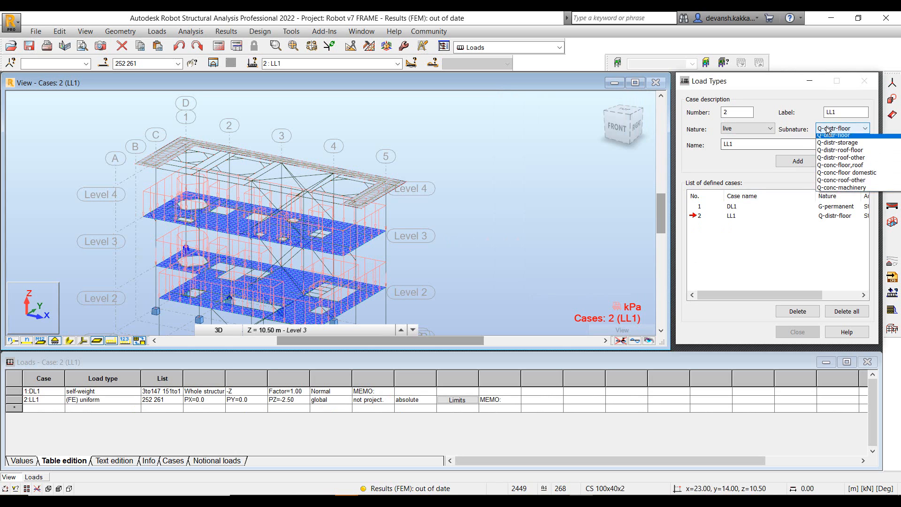
click(832, 155)
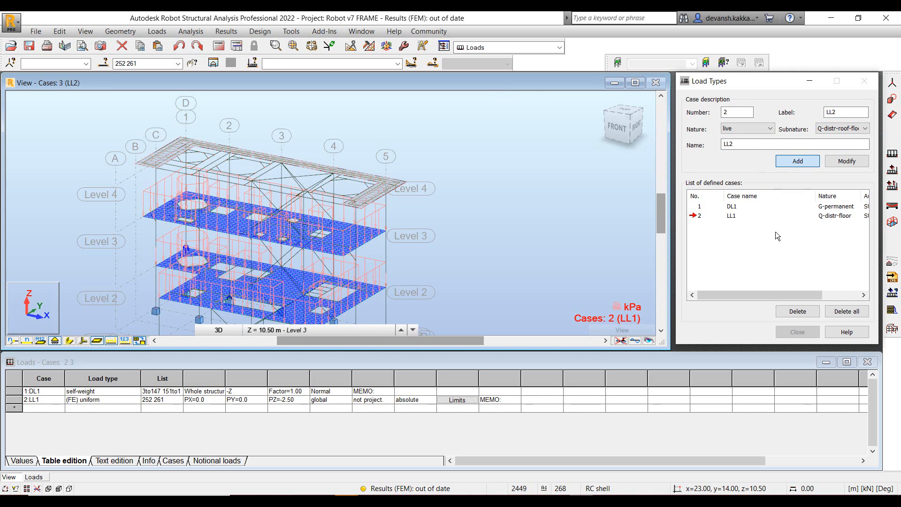
click(798, 161)
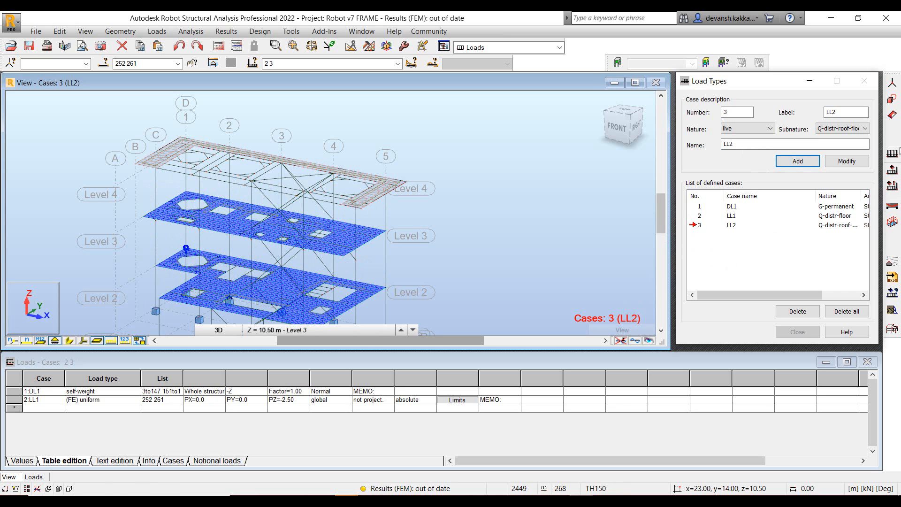
Define a uniform planar surface load of -2 kPa in the global Z direction for case LL2
click(161, 32)
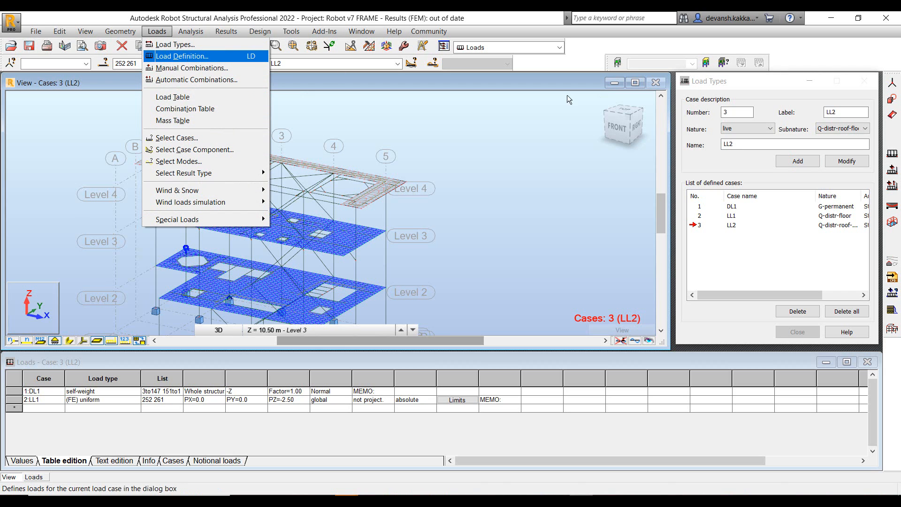
click(892, 155)
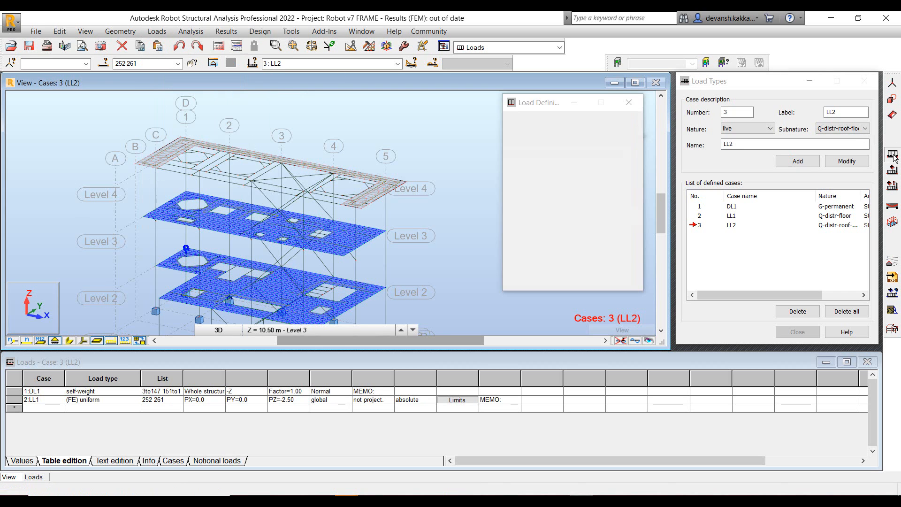
click(547, 159)
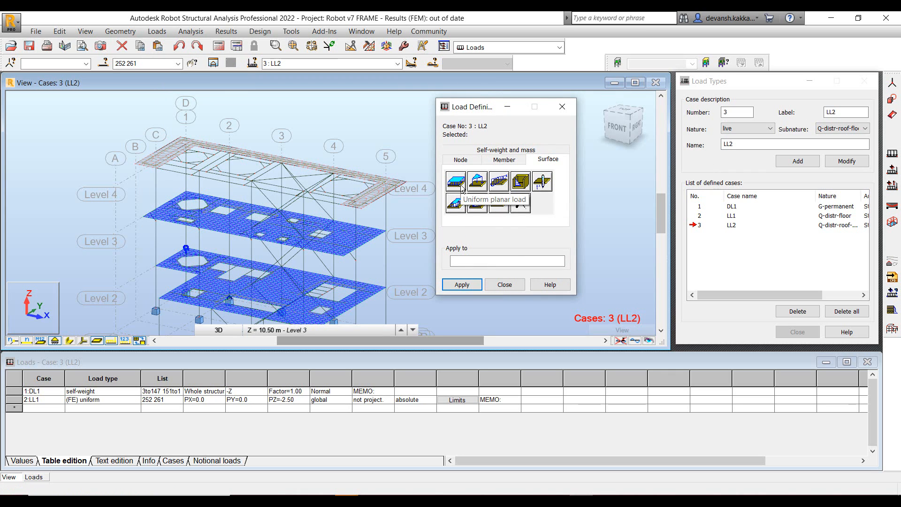
click(461, 187)
click(521, 256)
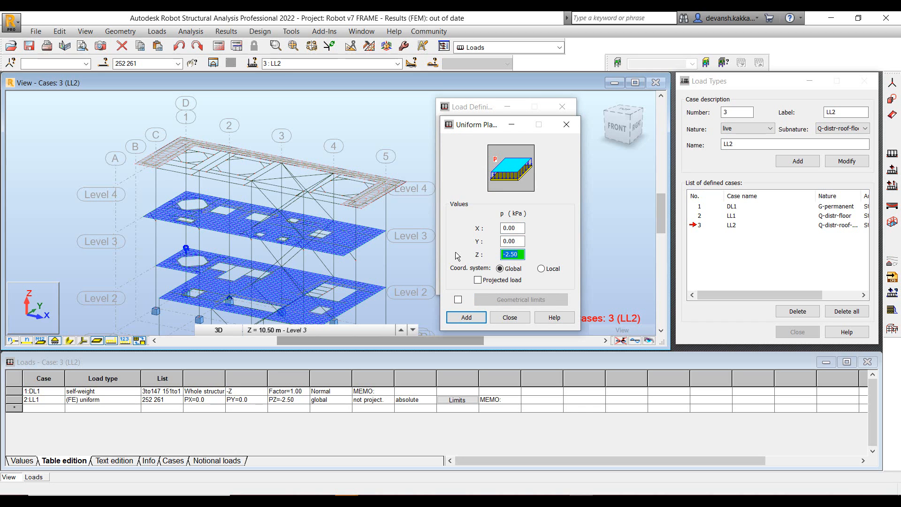
text(-2)
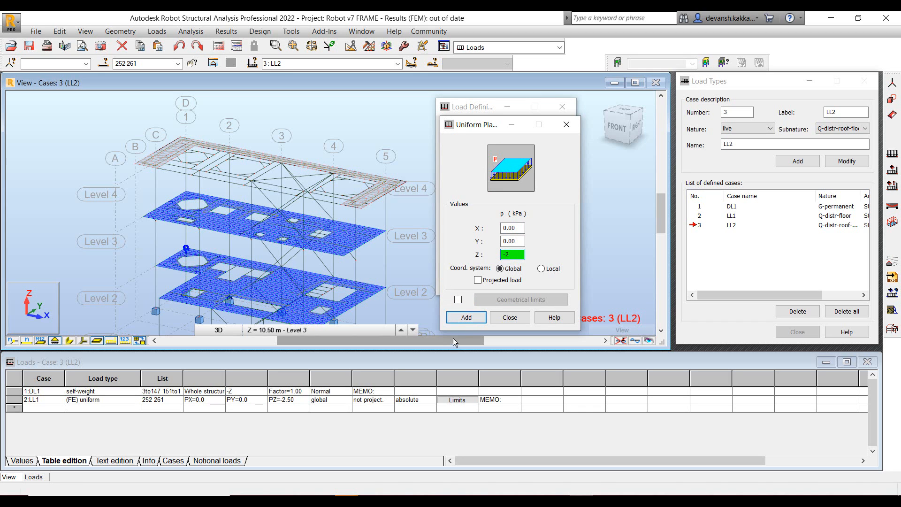
click(467, 317)
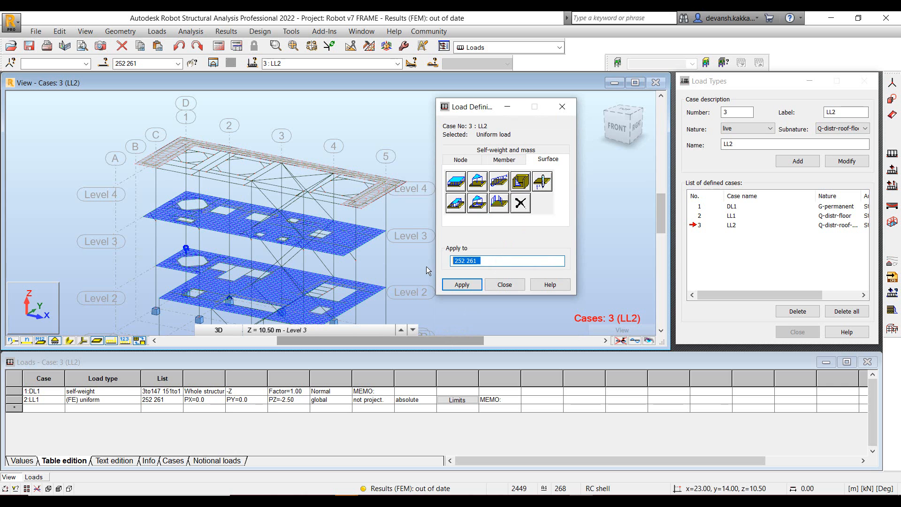
Apply the LL2 uniform surface load to the Level 4 roof panel and finish the load definition
click(422, 254)
scroll(383, 202, up, 3)
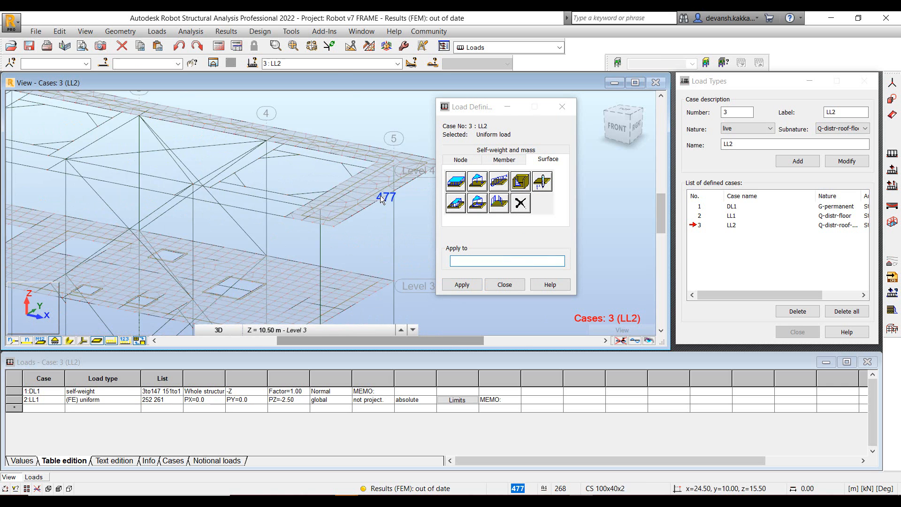
scroll(382, 201, up, 3)
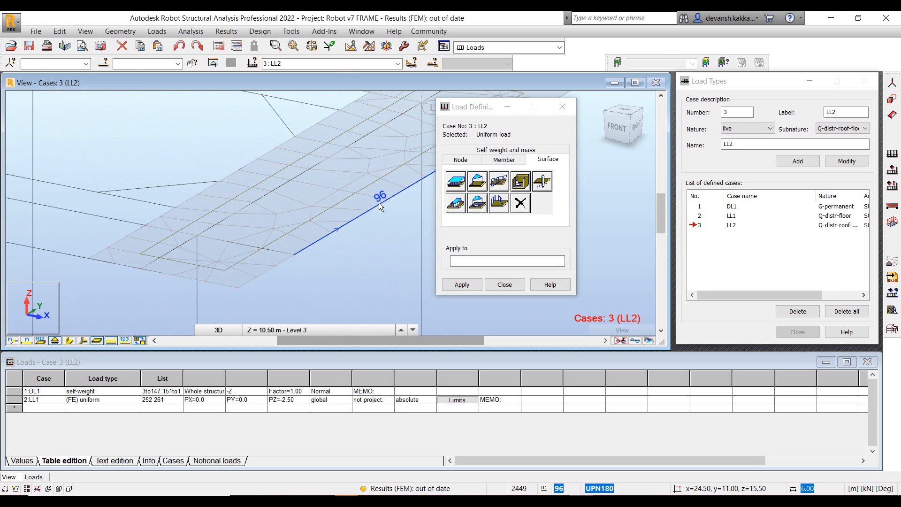
click(383, 224)
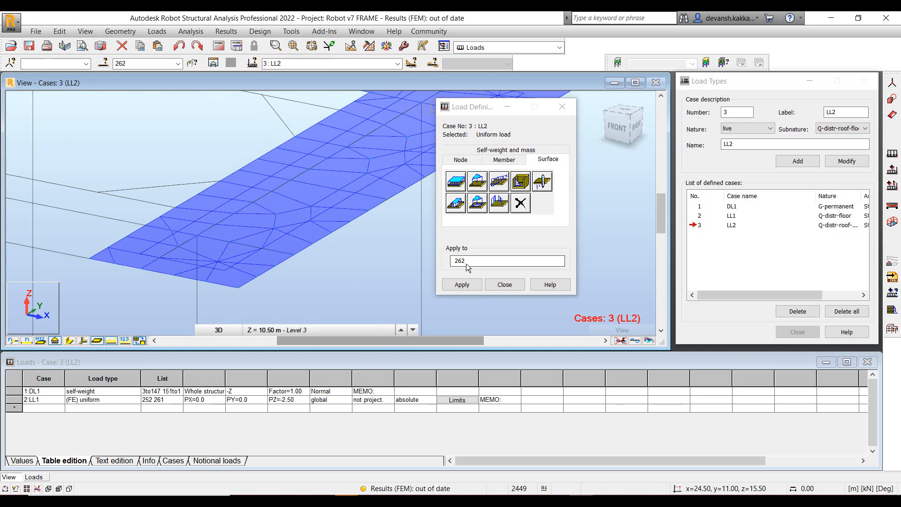
click(462, 284)
click(504, 284)
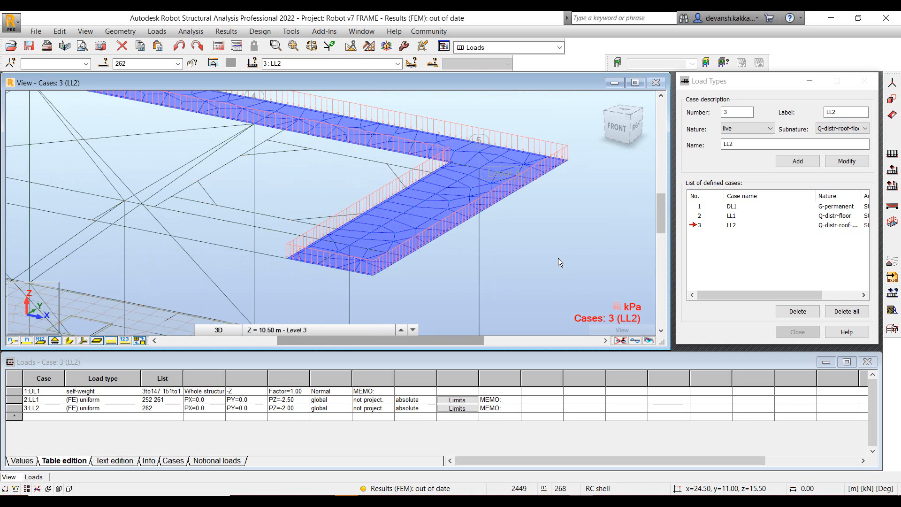
click(519, 230)
scroll(520, 229, down, 3)
middle_drag(523, 230, 540, 185)
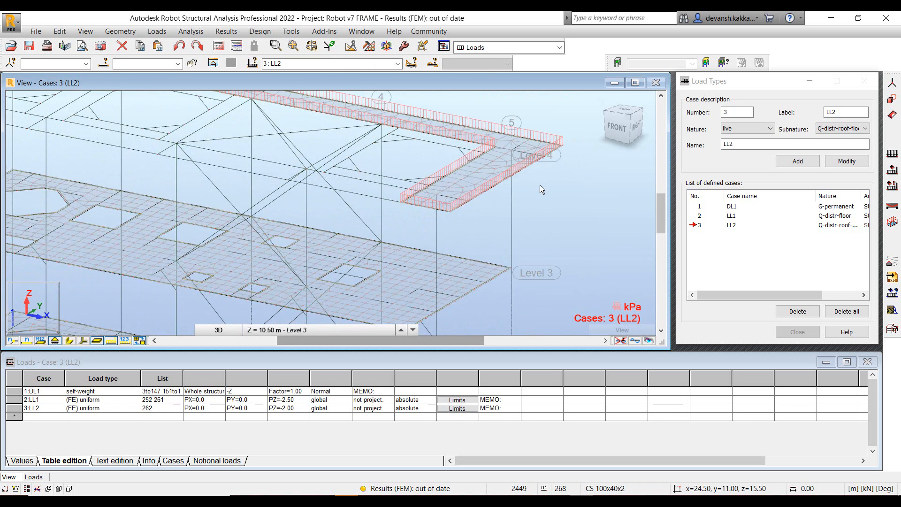
scroll(540, 185, down, 3)
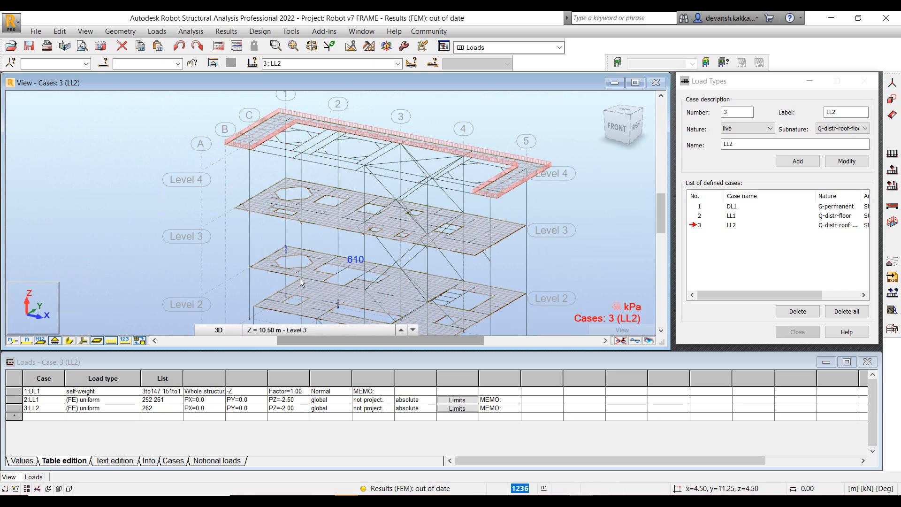
Make LL1 the active load case and examine its surface loads on the Level 2 and Level 3 floors
click(699, 216)
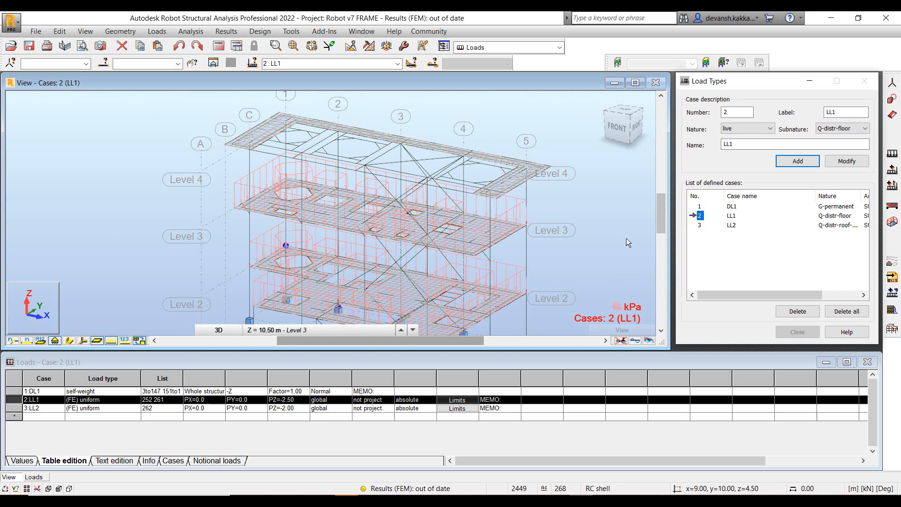
click(569, 222)
scroll(568, 221, up, 5)
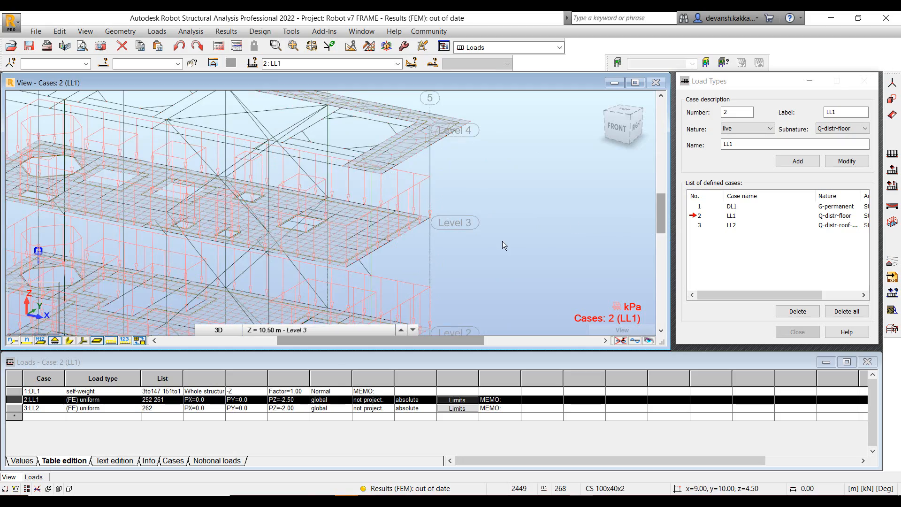
scroll(516, 230, down, 3)
scroll(164, 189, up, 5)
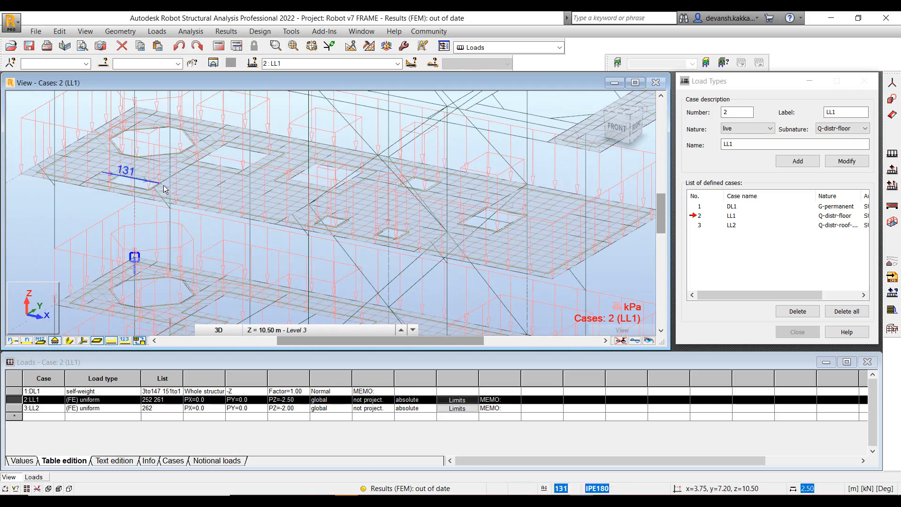
scroll(206, 225, down, 4)
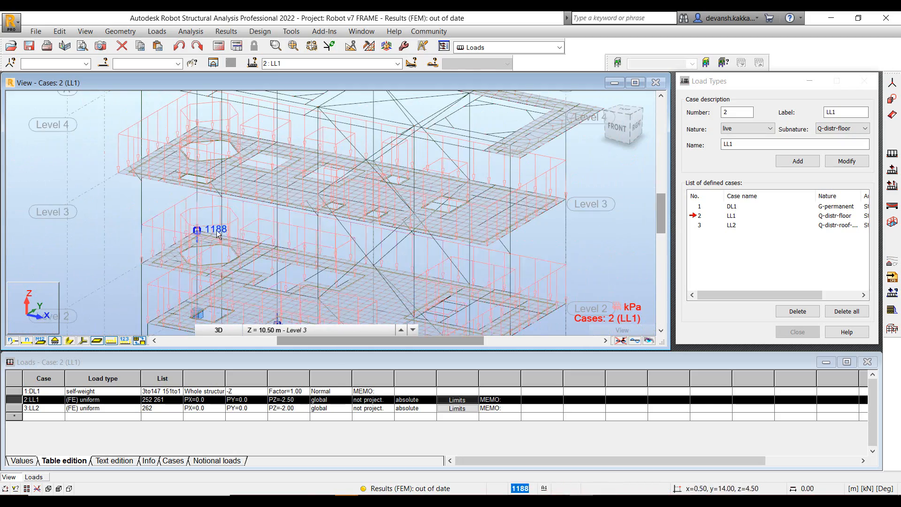
scroll(217, 235, down, 2)
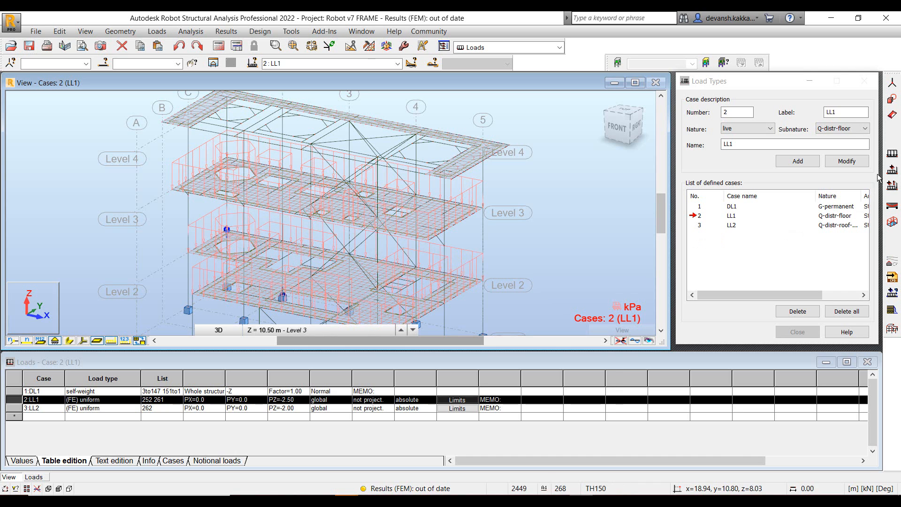
Define a uniform member load of -3.75 kN/m in the global Z direction for case LL1
click(892, 153)
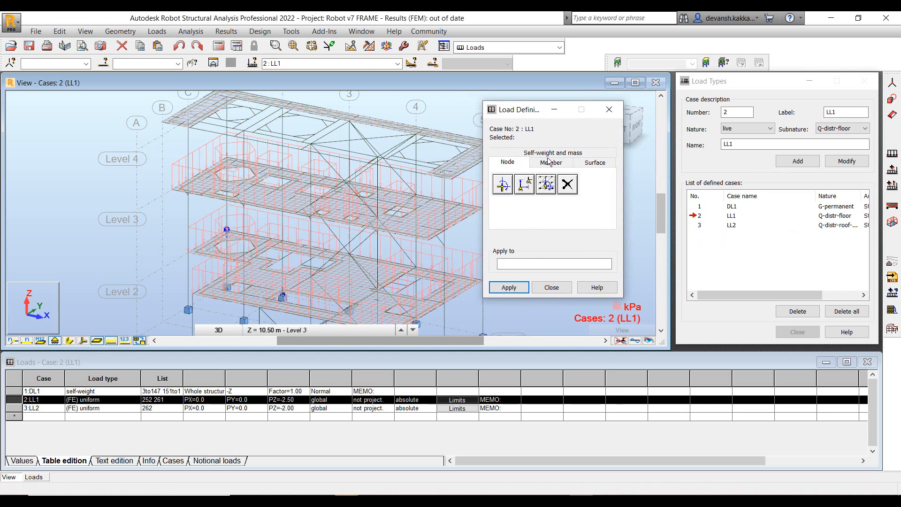
click(551, 163)
click(504, 185)
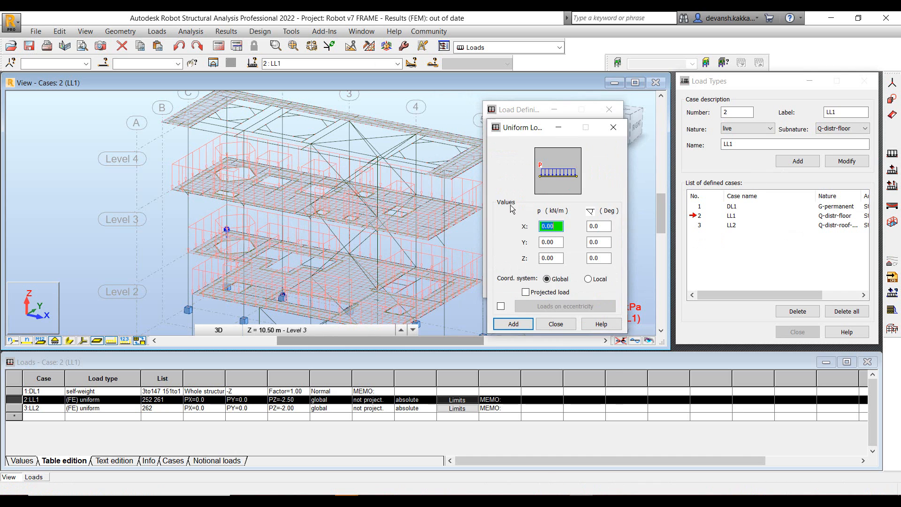
click(550, 258)
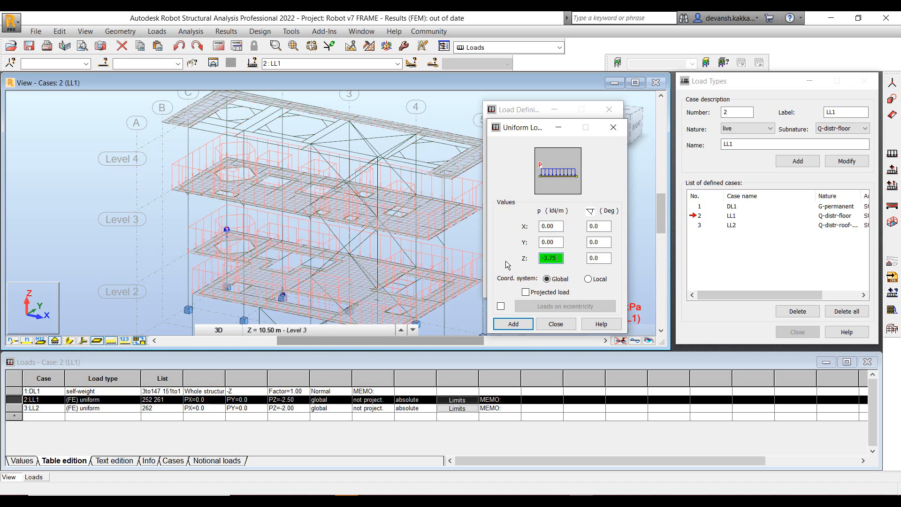
click(513, 324)
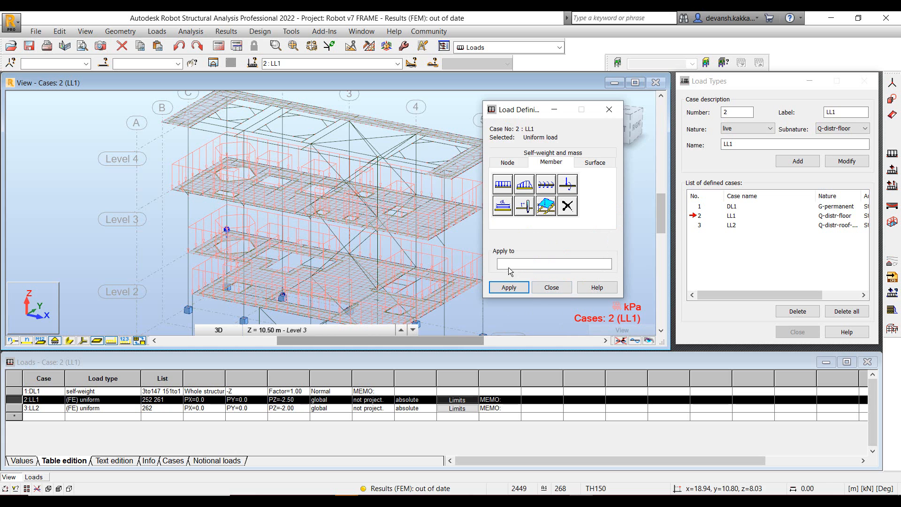
Hide the finite element mesh of the floor slabs in the structure view
middle_drag(411, 283, 334, 223)
scroll(333, 223, down, 1)
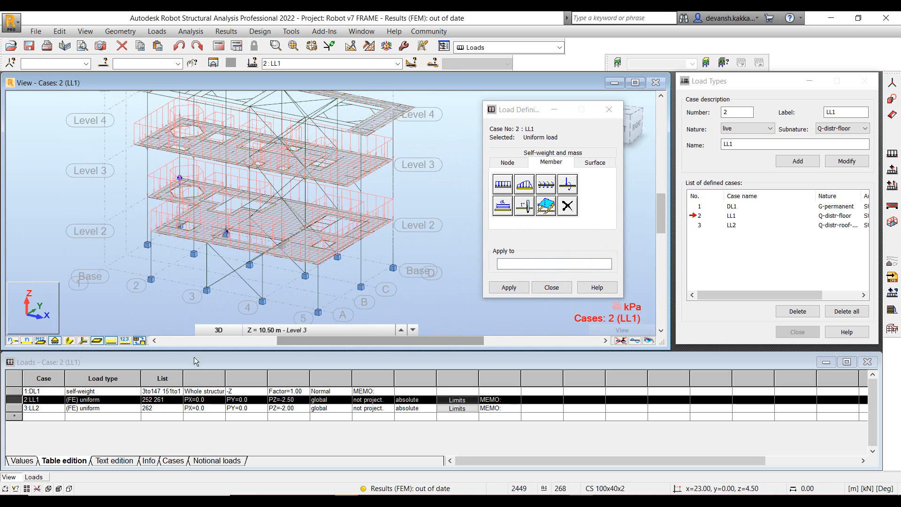
click(138, 341)
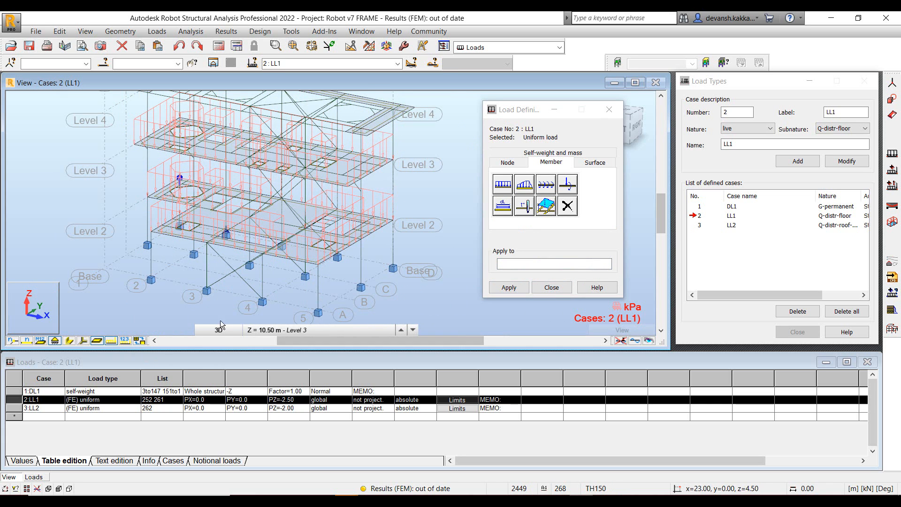
Select all Level 2 beams in the front view, apply the uniform member load to them and finish the load definition
scroll(324, 271, up, 2)
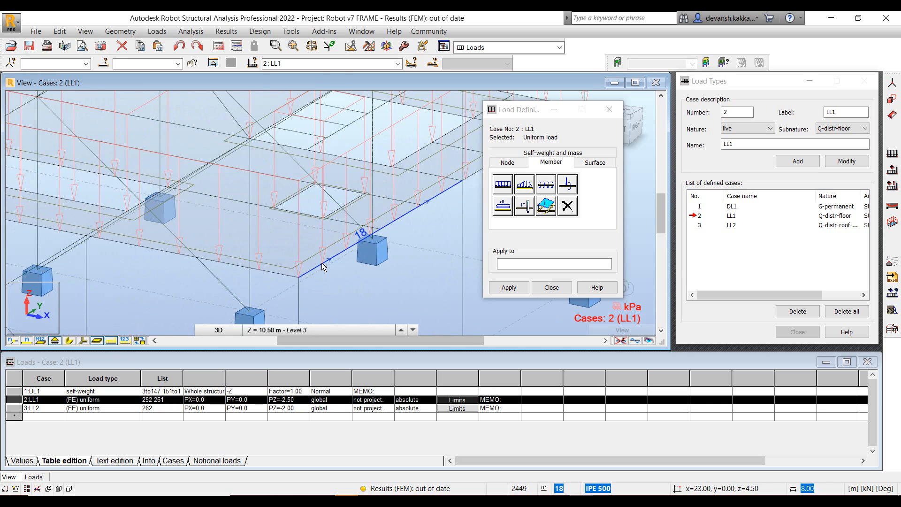
scroll(323, 264, up, 2)
scroll(325, 270, down, 3)
drag(531, 110, 541, 166)
click(608, 123)
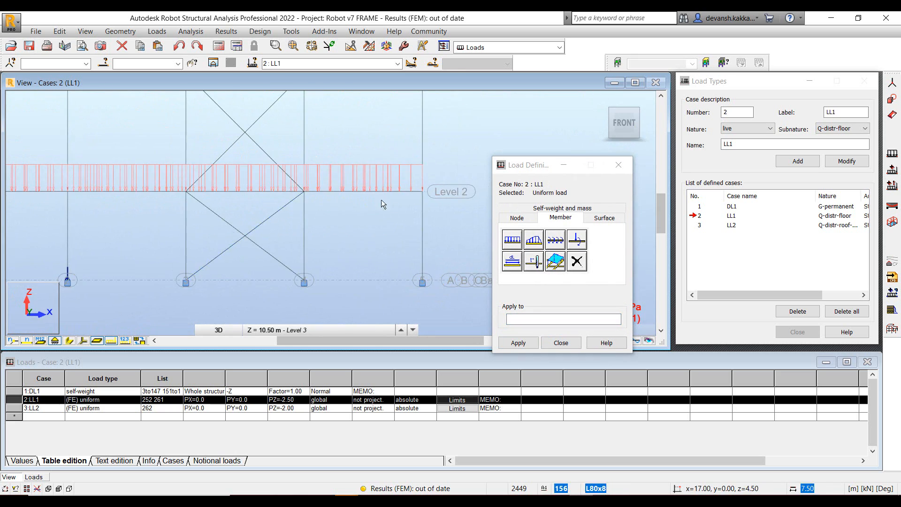
drag(212, 187, 452, 204)
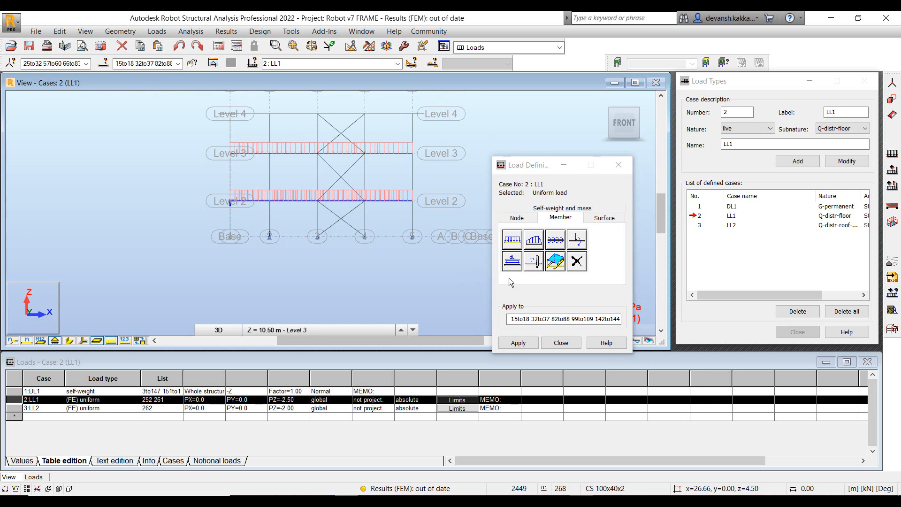
click(518, 342)
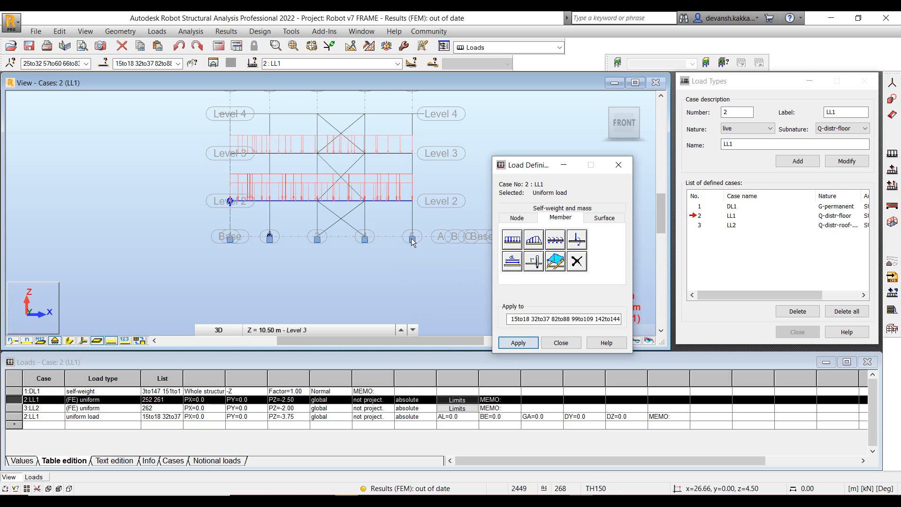
click(561, 343)
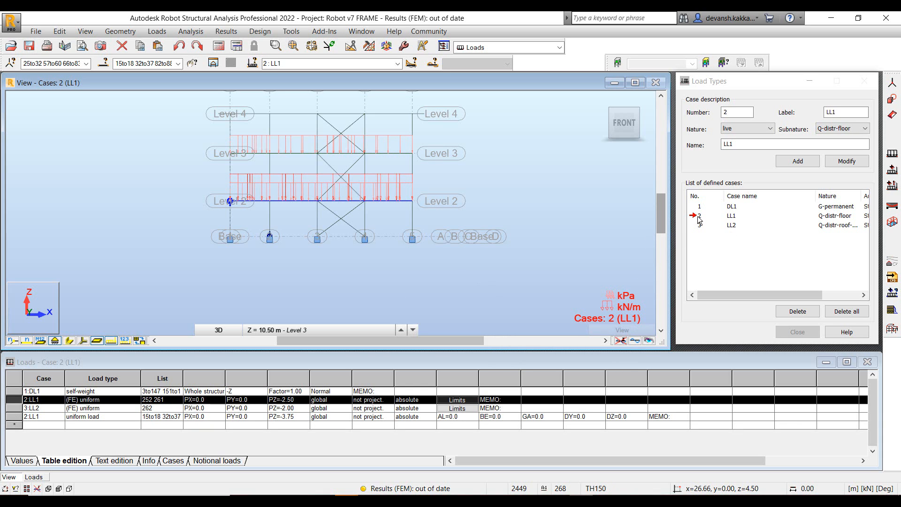
Extend the object list of LL1's uniform member load to include the Level 3 beams
click(168, 420)
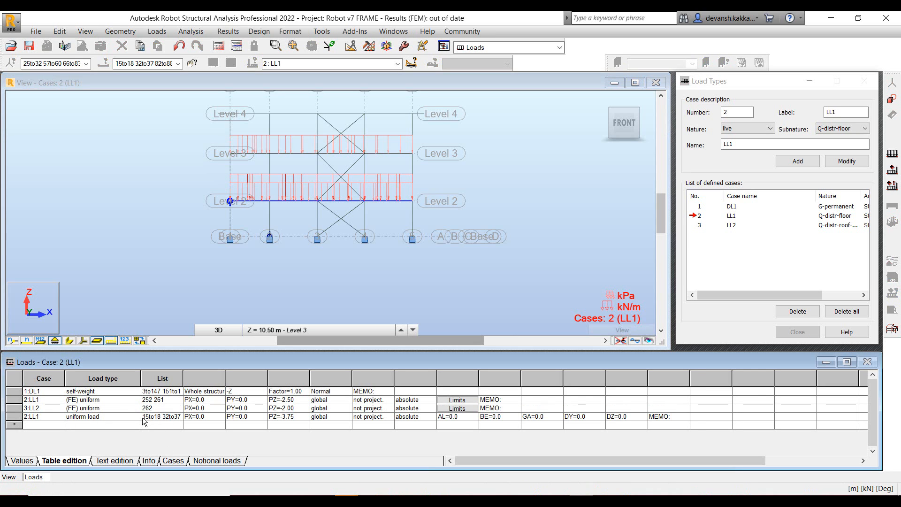
drag(143, 418, 235, 427)
key(Delete)
click(185, 194)
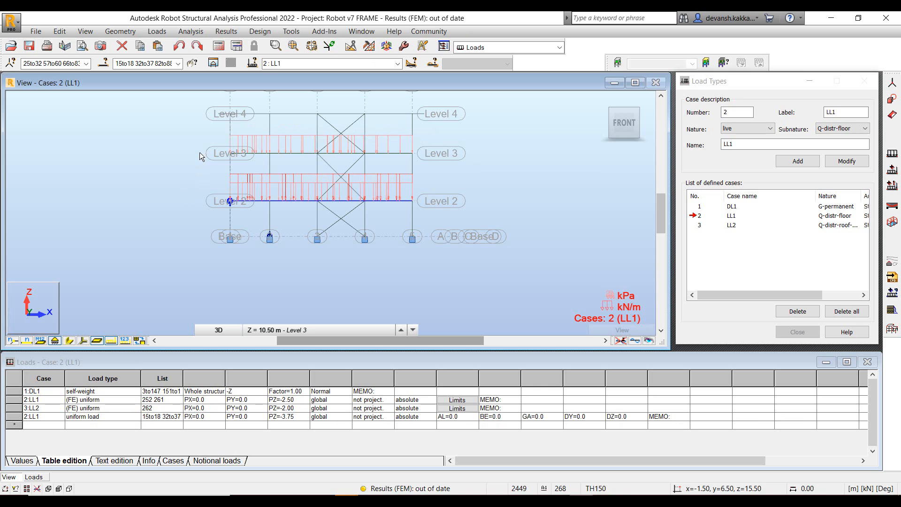
drag(191, 138, 429, 160)
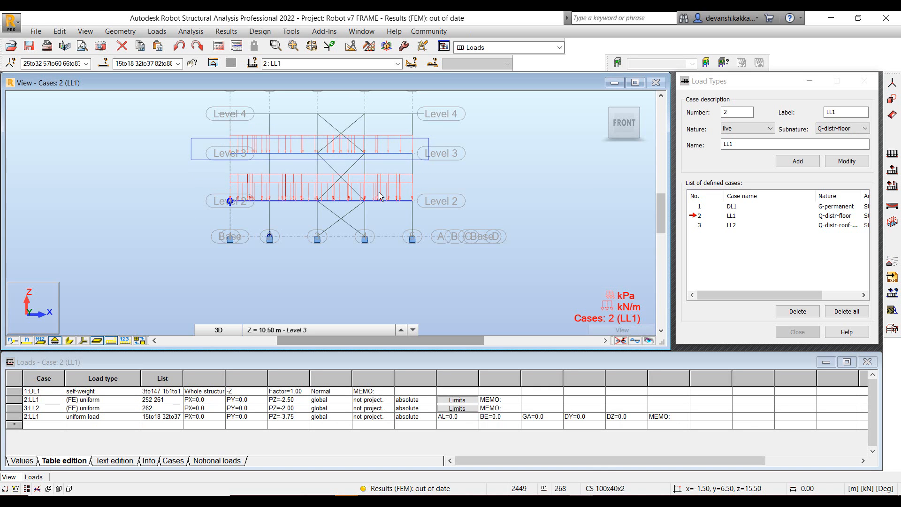
click(158, 417)
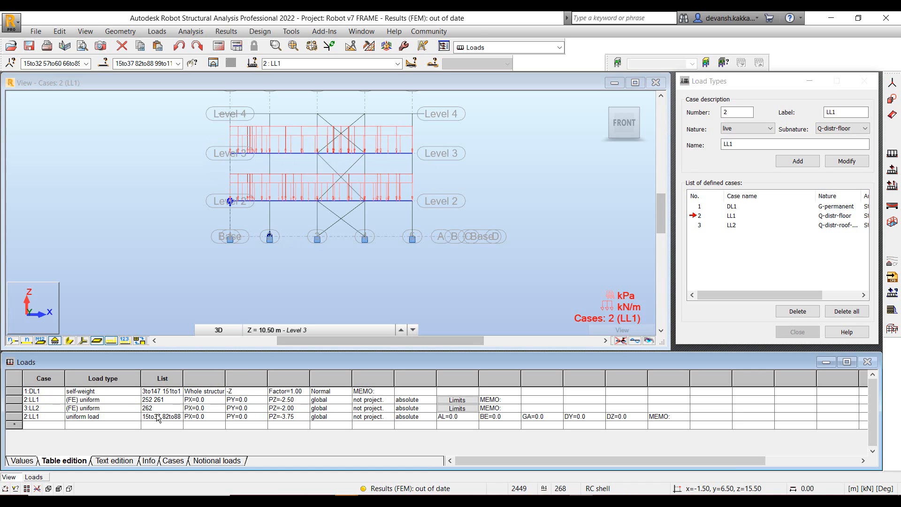
Clear the object list of LL1's uniform member load in the loads table
click(143, 417)
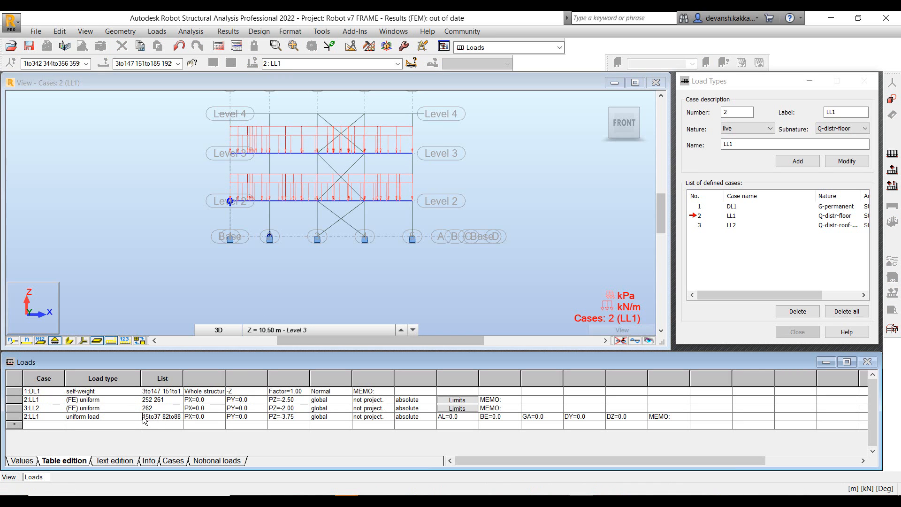
drag(143, 417, 216, 417)
key(Delete)
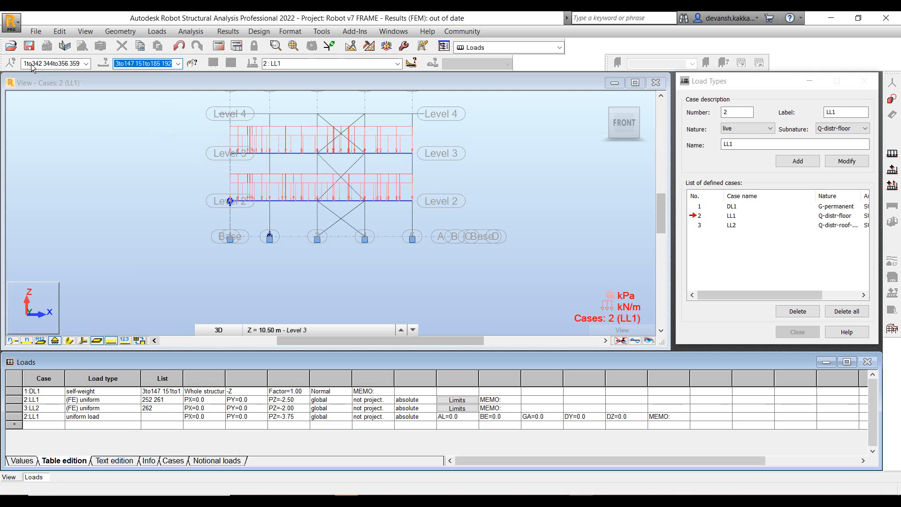
click(161, 416)
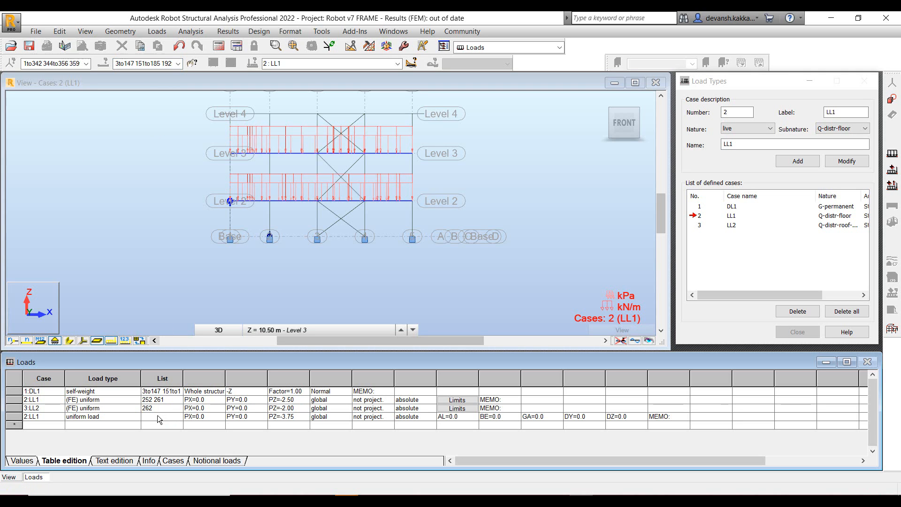
click(140, 258)
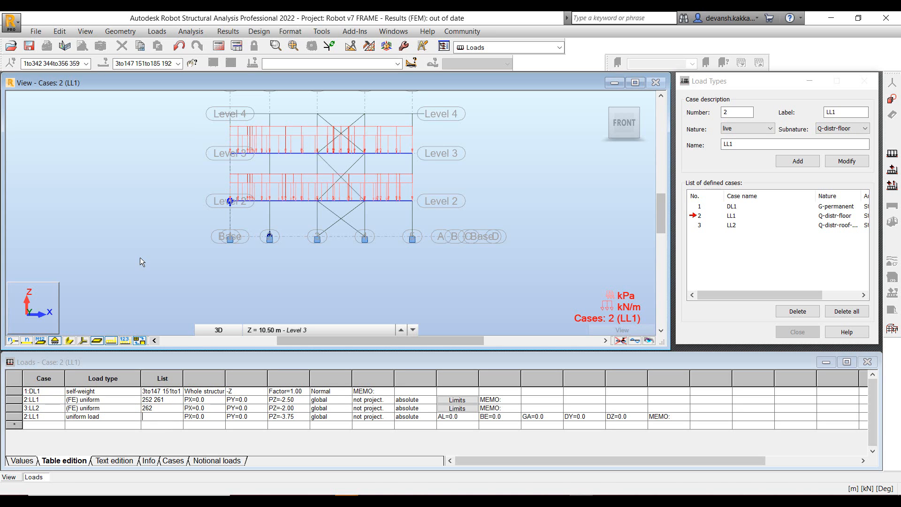
click(161, 417)
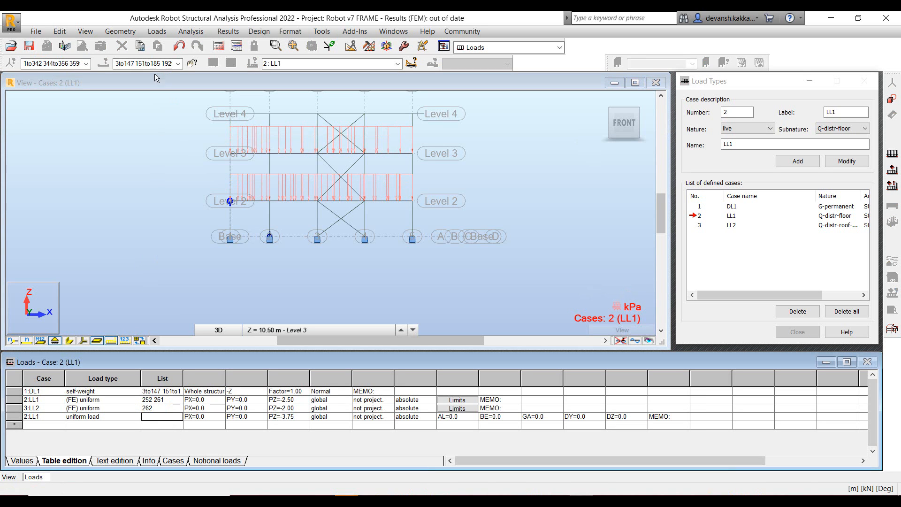
Copy the current bar selection list, paste it into the object list of LL1's uniform member load and clear the selection
click(165, 65)
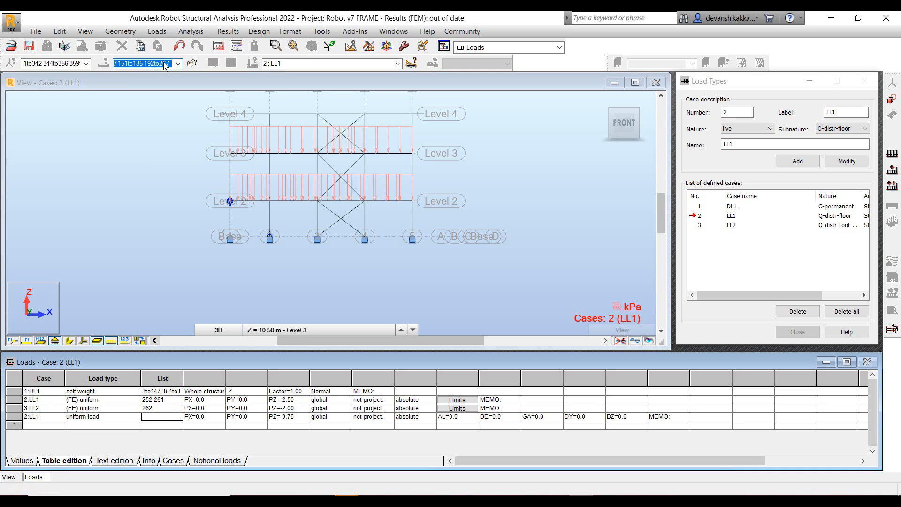
right_click(165, 417)
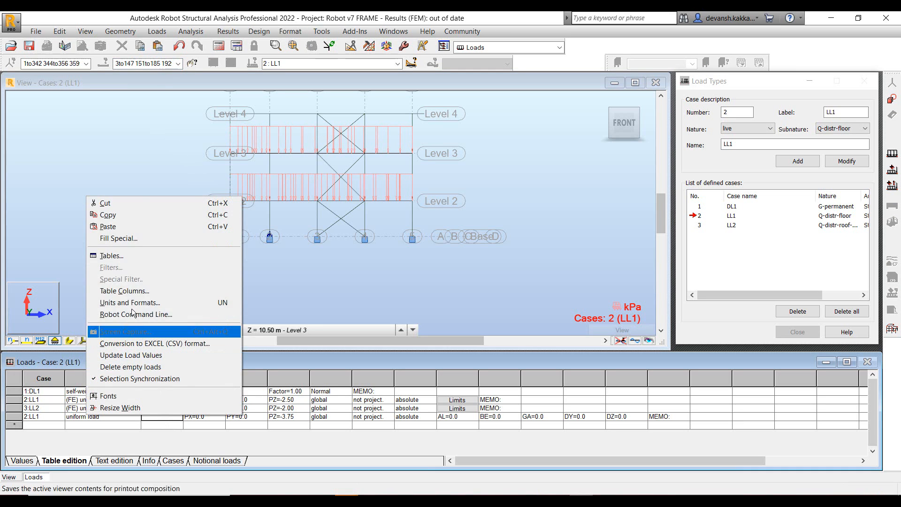
click(135, 226)
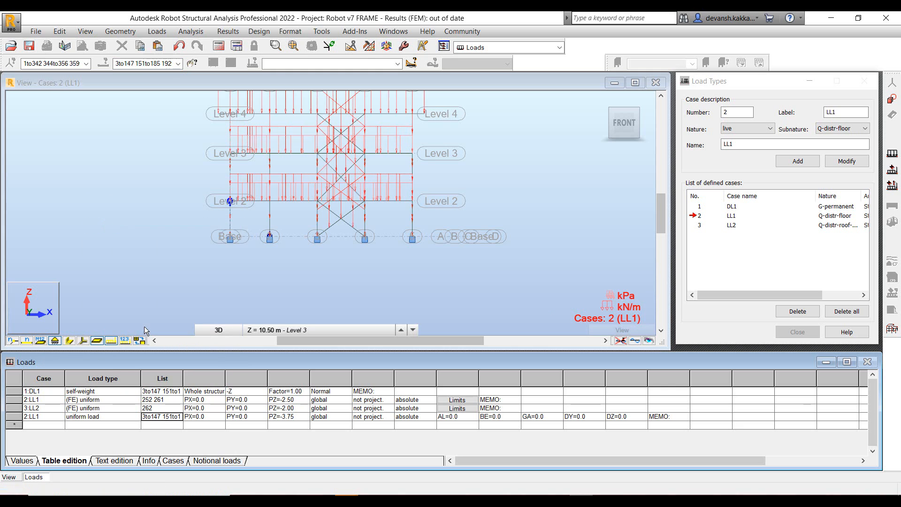
click(117, 286)
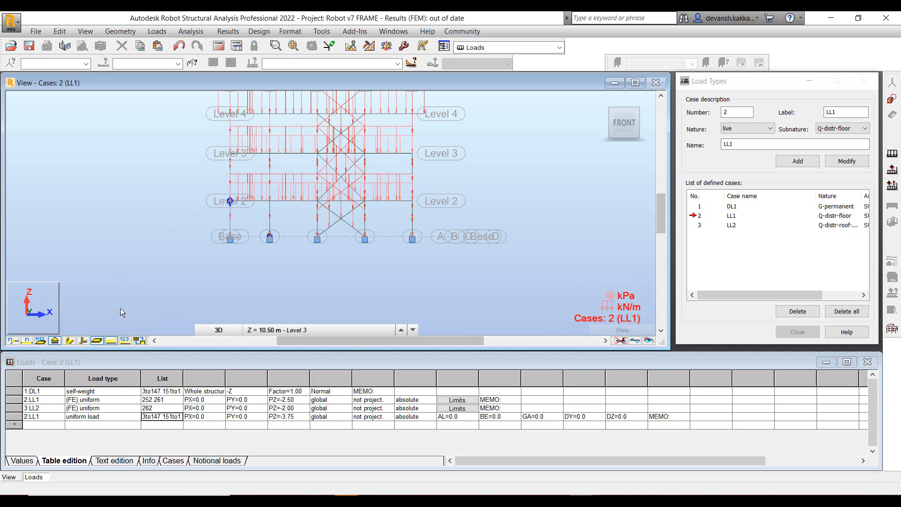
Create a manual load combination named COMB1 with number 4 and combination type Strength
scroll(213, 234, down, 3)
scroll(286, 221, up, 3)
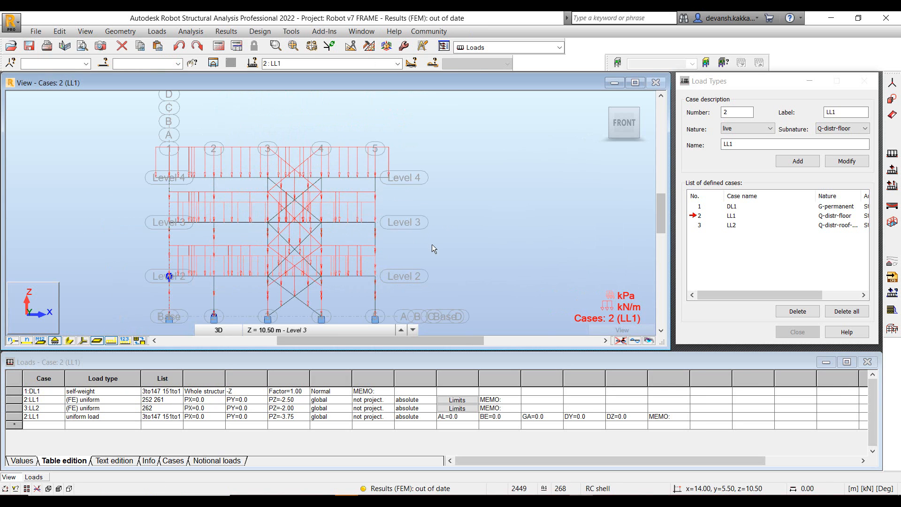
mouse_move(433, 243)
shift+middle_down()
mouse_move(403, 256)
mouse_move(421, 254)
shift+middle_up()
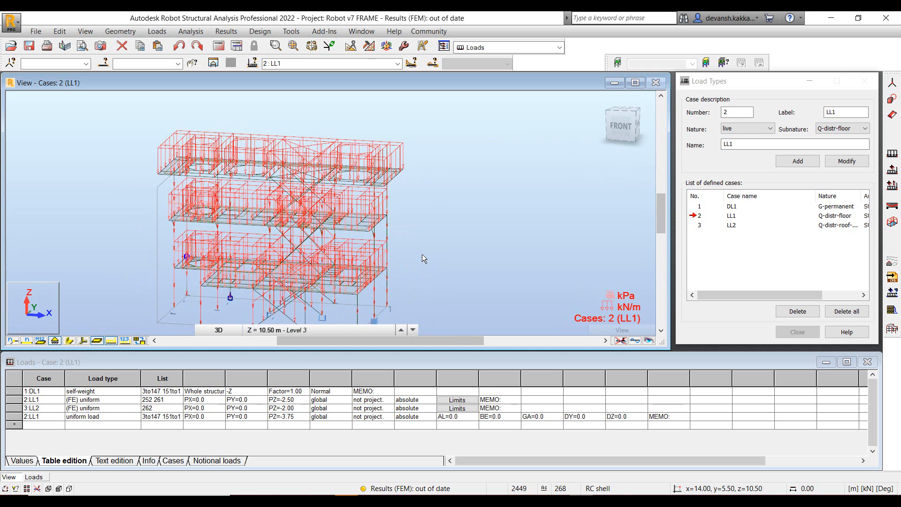
scroll(422, 254, down, 2)
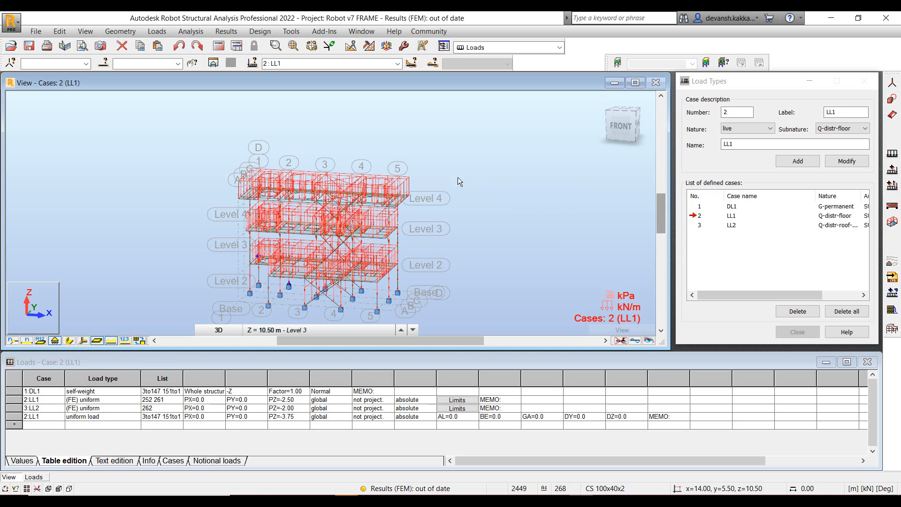
click(157, 31)
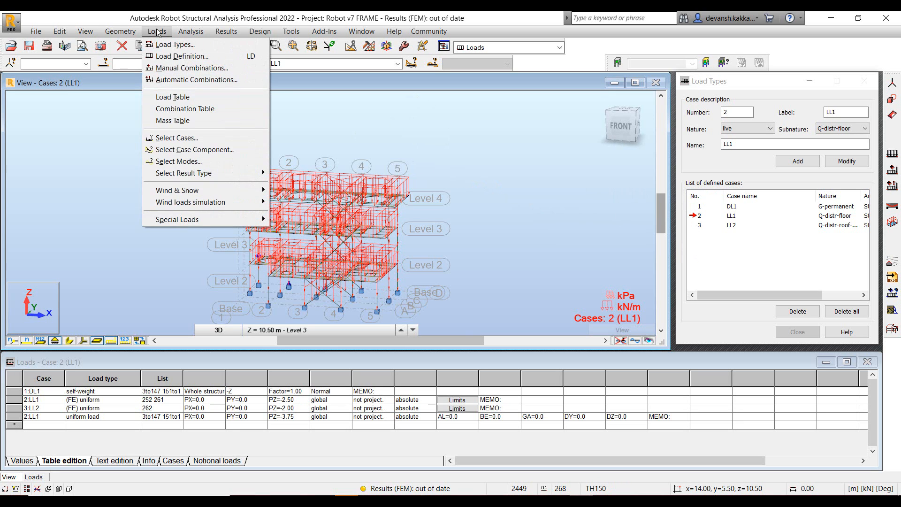
click(221, 70)
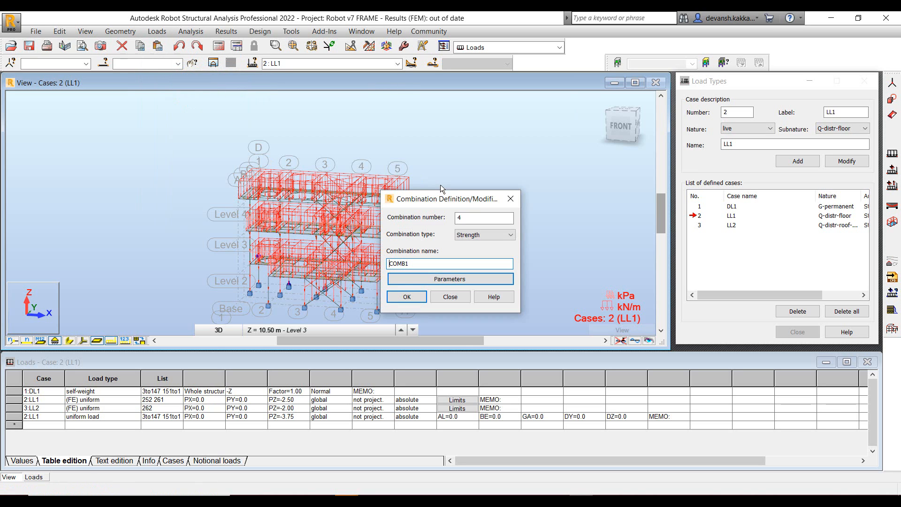
click(404, 297)
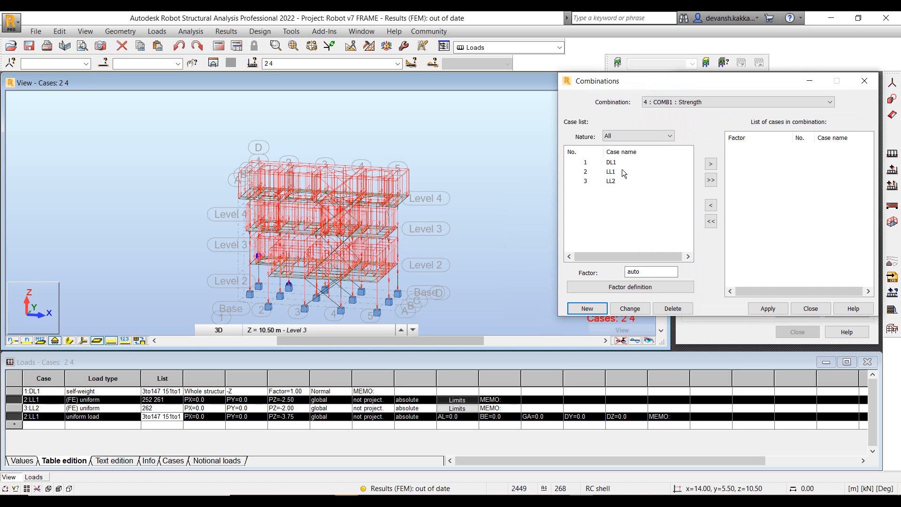
Add load cases DL1, LL1 and LL2 to combination COMB1 with automatic factors
click(582, 163)
click(710, 164)
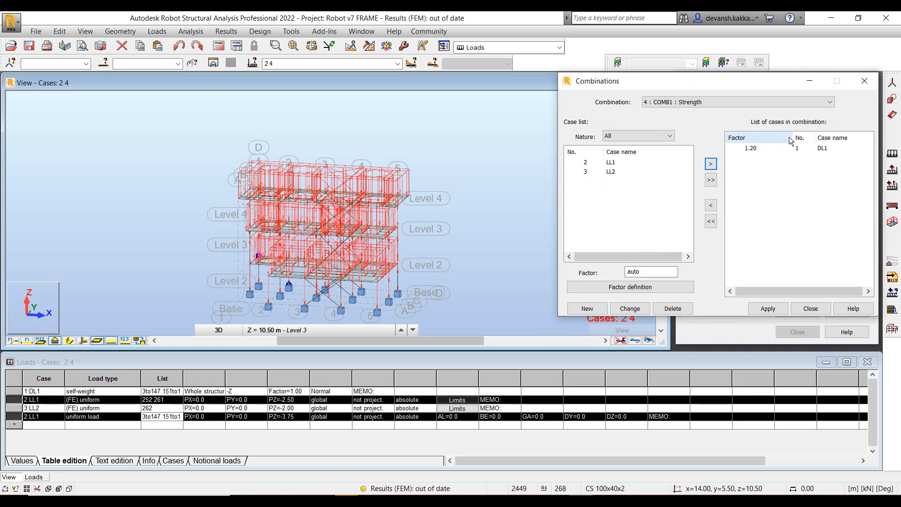
click(586, 163)
click(711, 164)
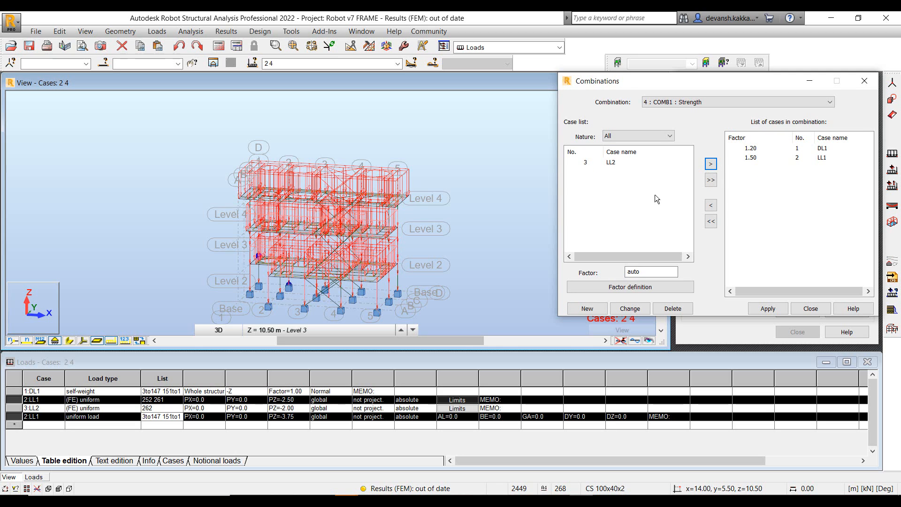
click(587, 163)
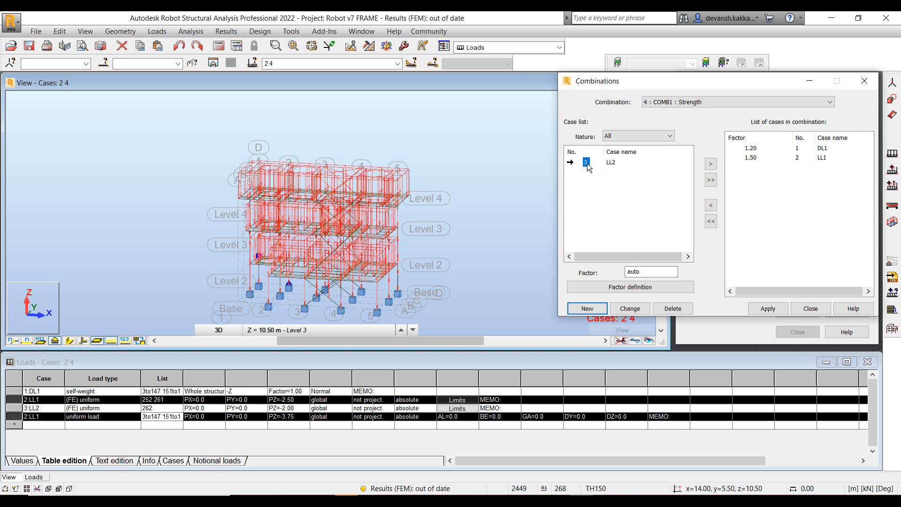
click(710, 164)
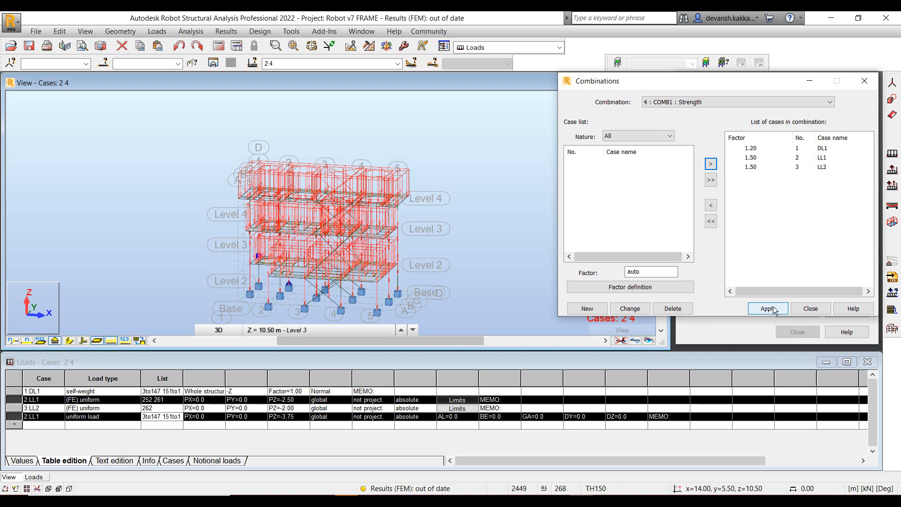
Review the strength combination factors by load nature, and apply the COMB1 definition
click(677, 287)
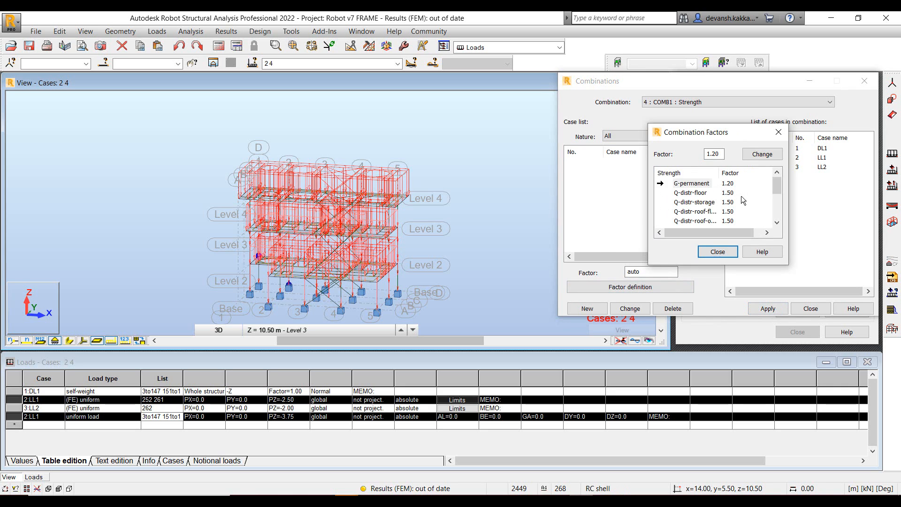
scroll(743, 200, down, 3)
scroll(743, 201, up, 3)
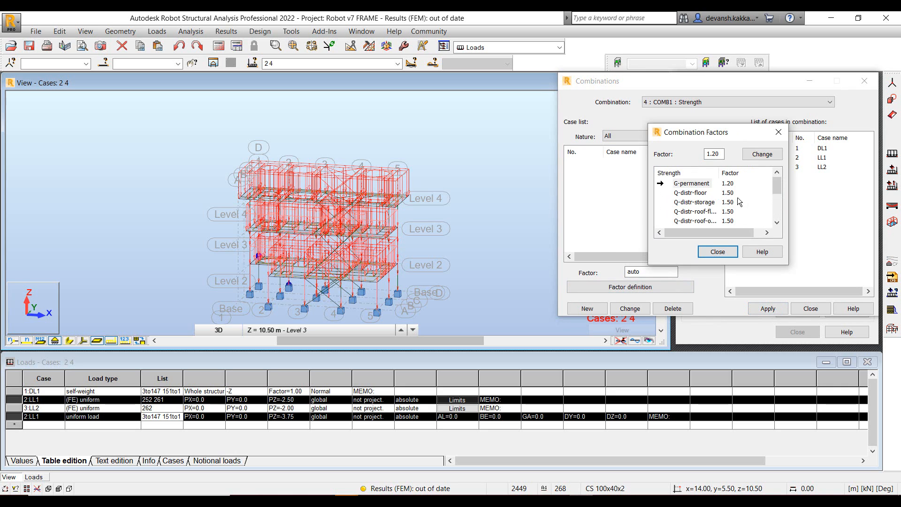
click(719, 251)
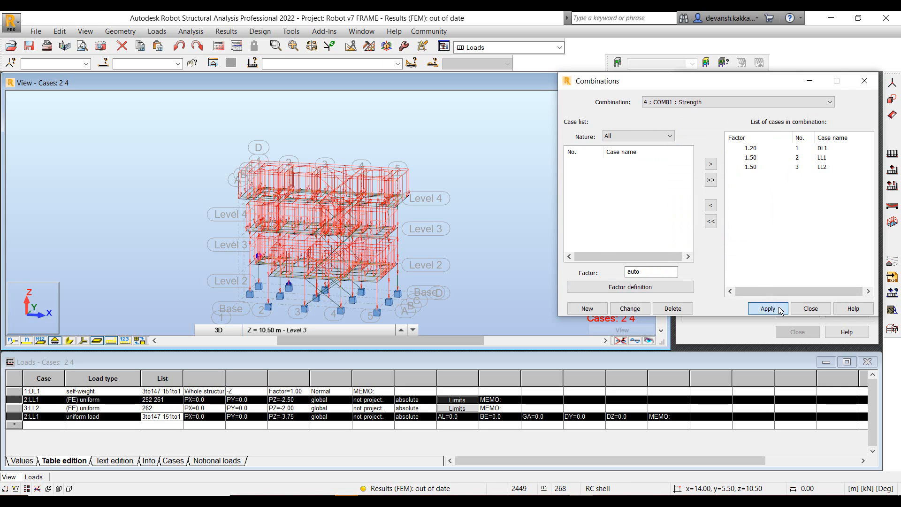
click(780, 309)
click(811, 308)
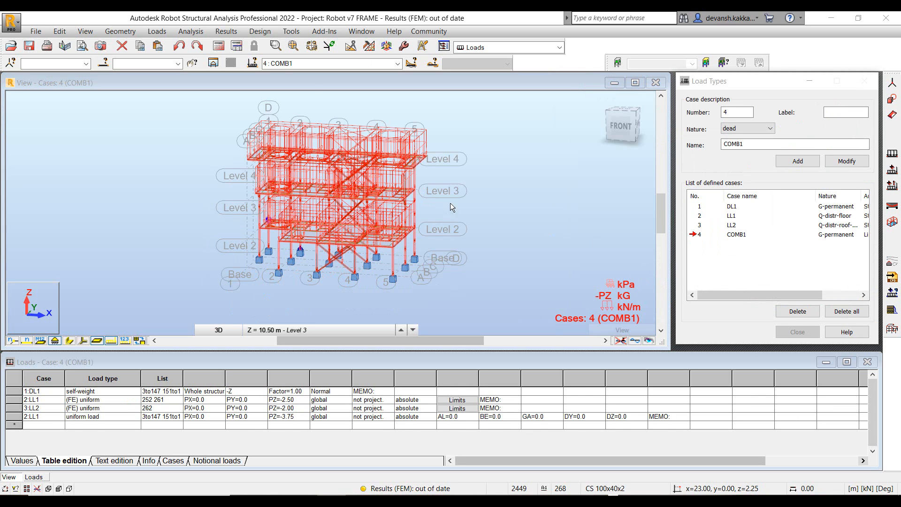
Set up automatic code combinations to AS/NZS 1170.0:2002(4) with the option to generate manual combinations
click(157, 31)
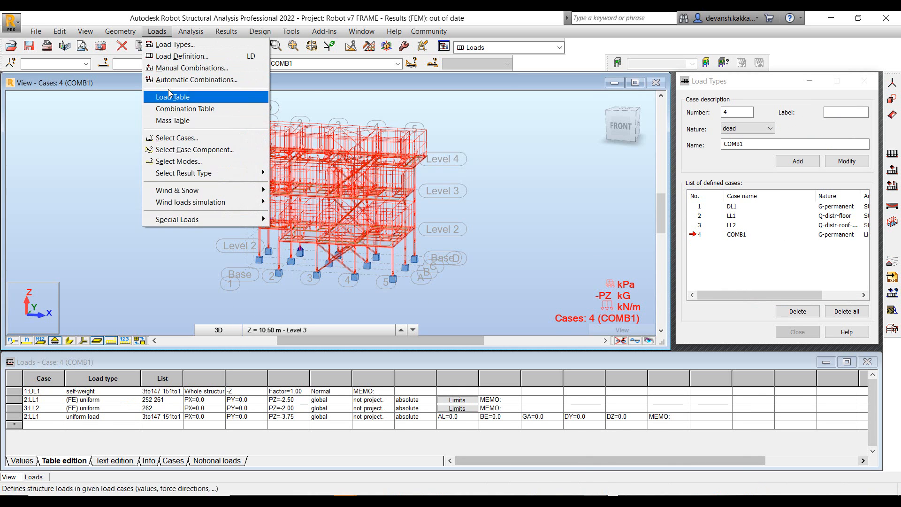
click(188, 80)
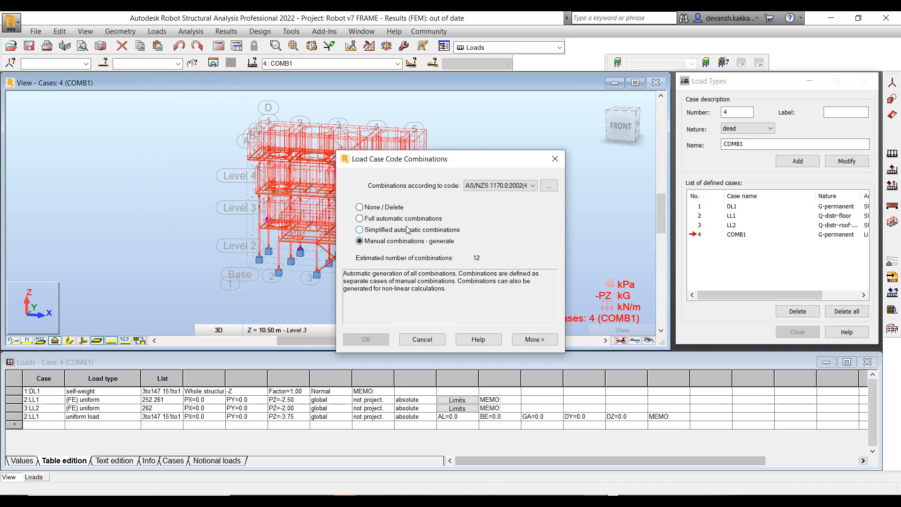
click(386, 219)
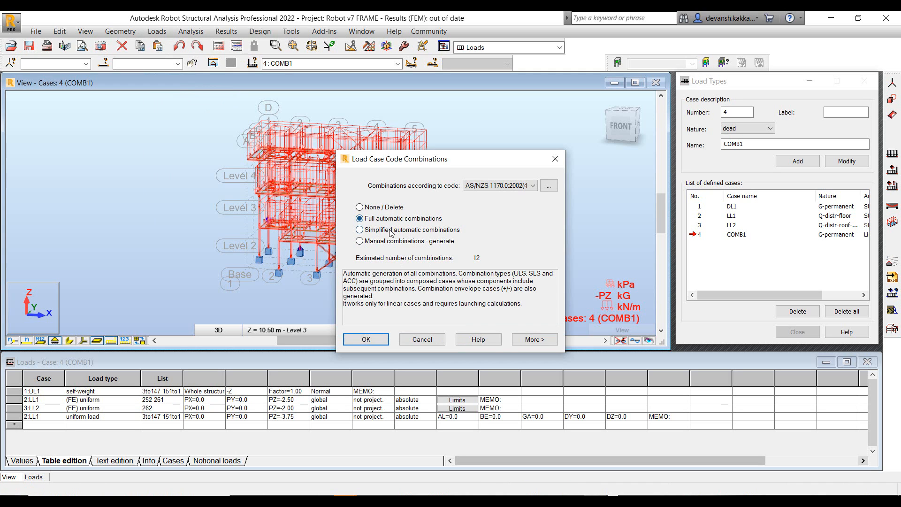
click(386, 240)
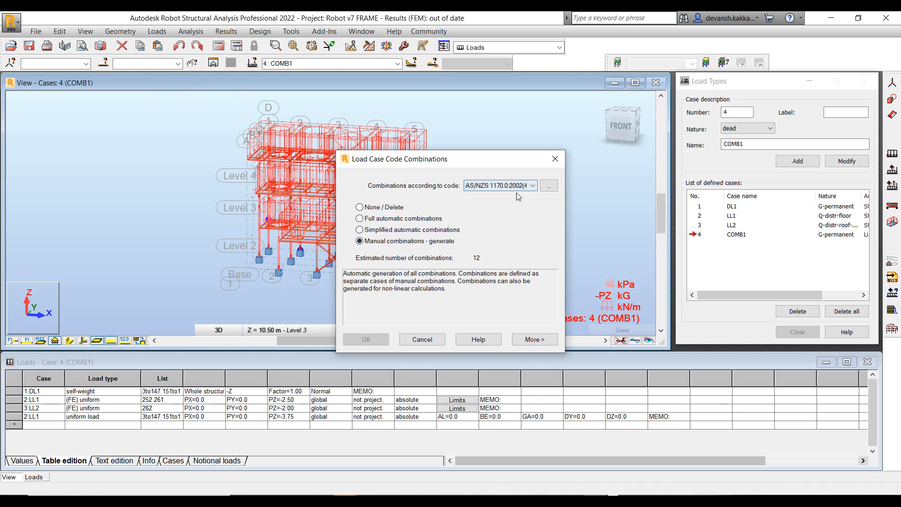
Examine the load factors and combination formulas in the AS/NZS 1170.0:2002(4) code combination regulations
click(548, 186)
drag(409, 86, 396, 119)
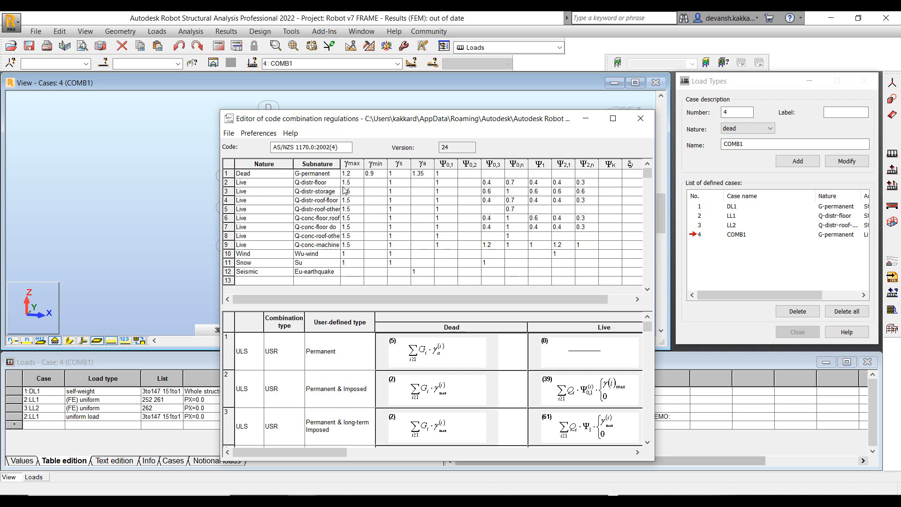
click(640, 118)
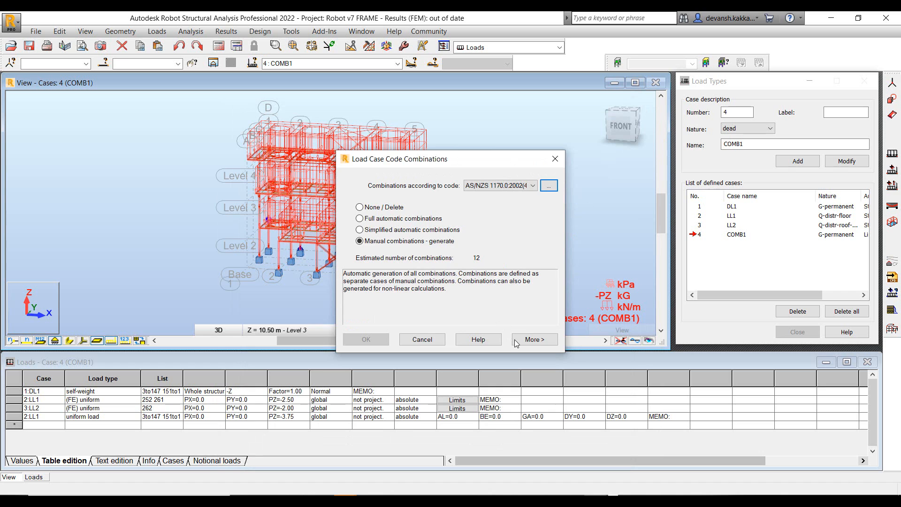
Keep the default combination standards and mark the Strength/2, 4, 6 and 10 combinations of all three load cases for generation
click(531, 343)
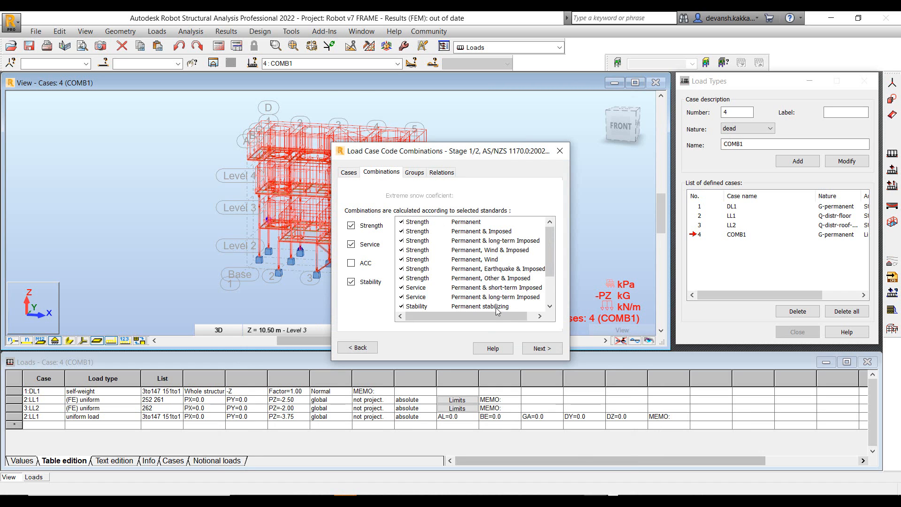
click(540, 347)
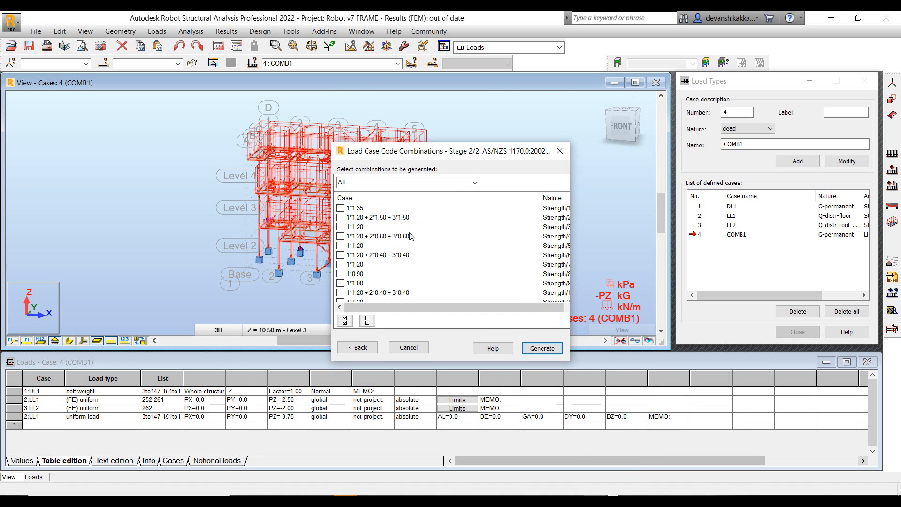
scroll(410, 236, down, 5)
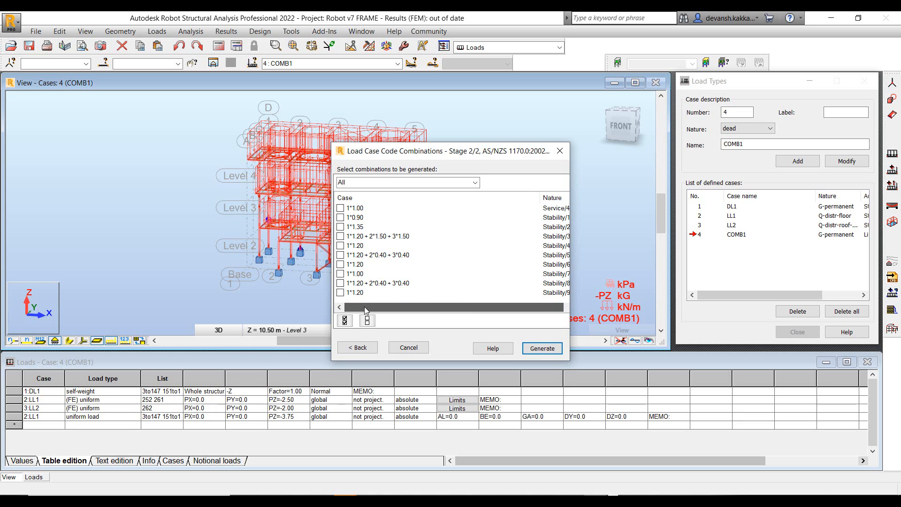
scroll(384, 291, up, 5)
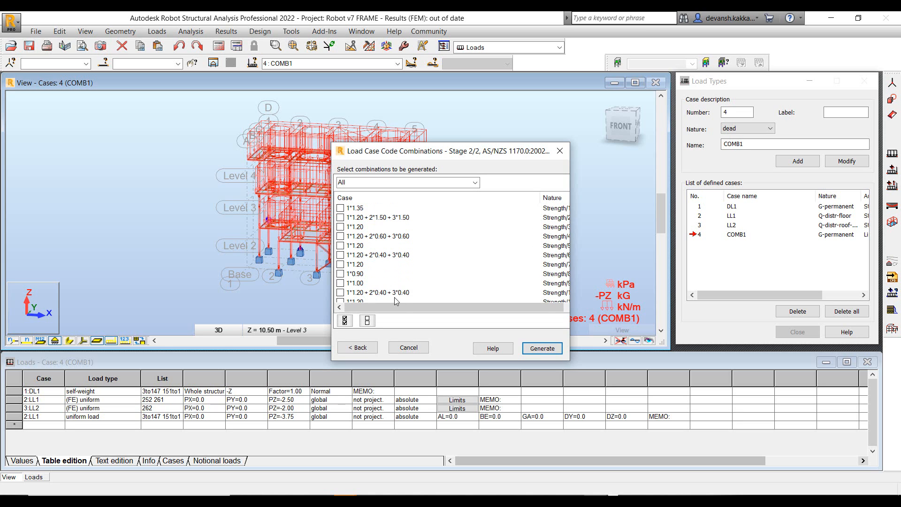
click(340, 217)
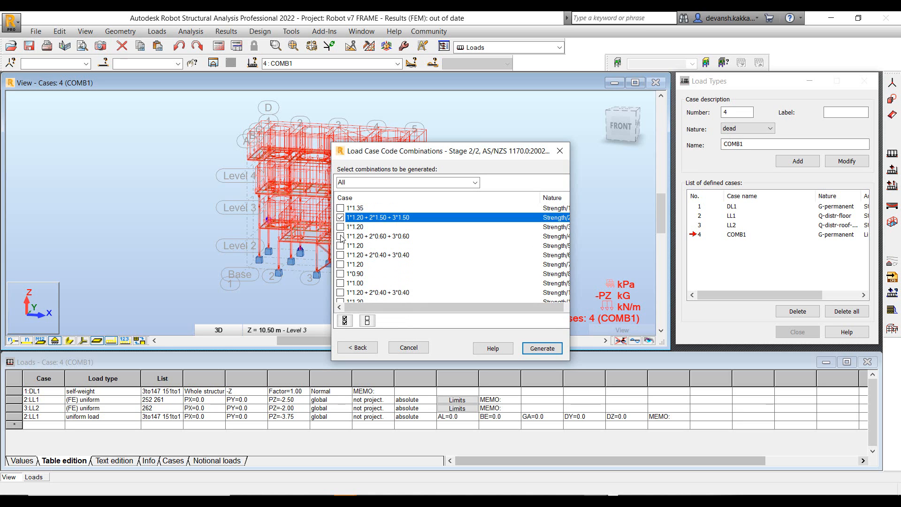
click(339, 236)
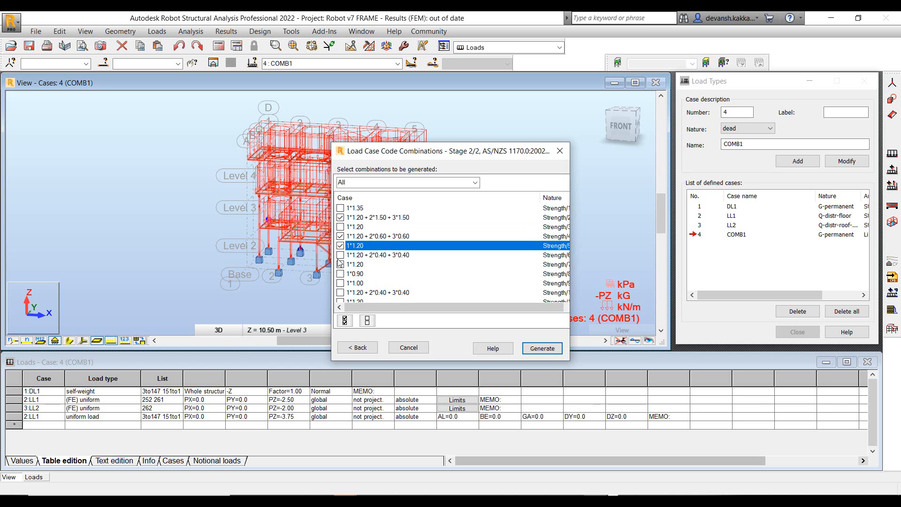
click(341, 255)
click(340, 292)
Mark the service combinations 1*1.00 + 2*0.70 + 3*0.70 and 1*1.00 + 2*0.40 + 3*0.40 for generation
scroll(346, 292, down, 2)
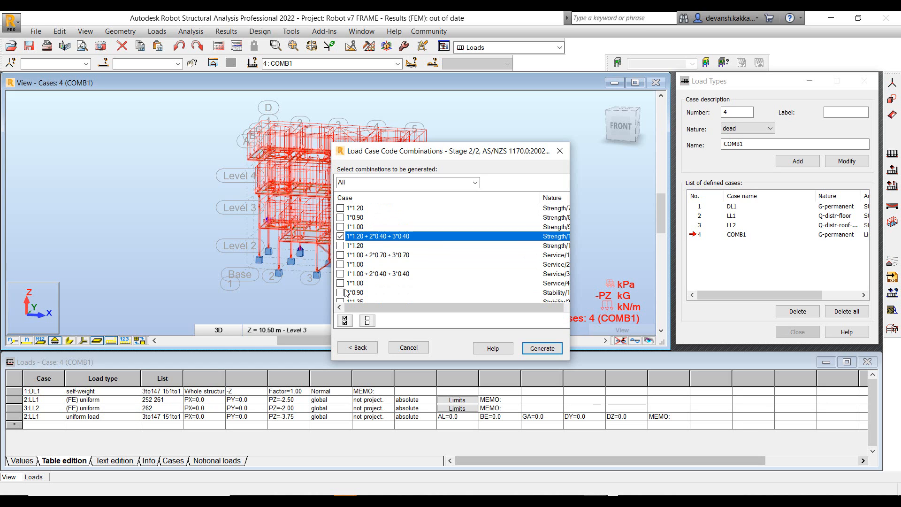
click(340, 255)
click(340, 274)
Mark the Stability/3, Stability/5 and Stability/8 combinations that include all three load cases for generation
scroll(348, 287, down, 2)
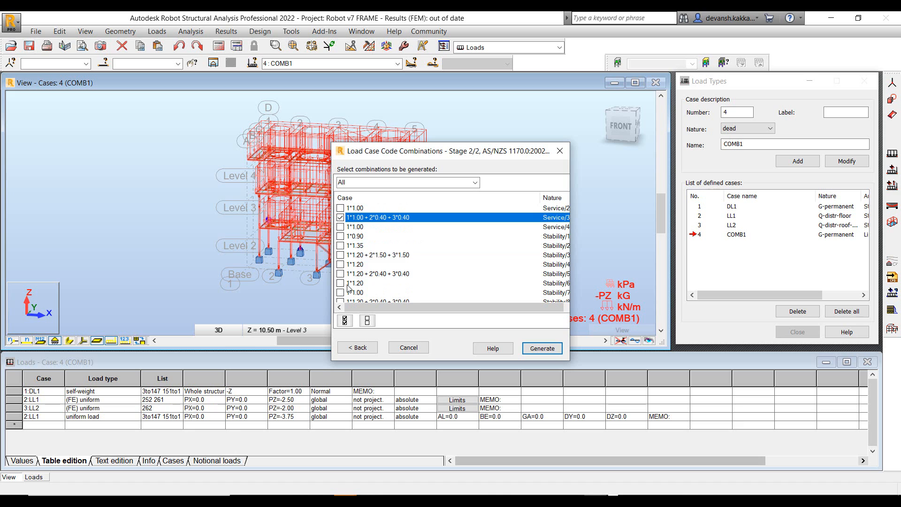
click(341, 255)
click(340, 274)
click(341, 292)
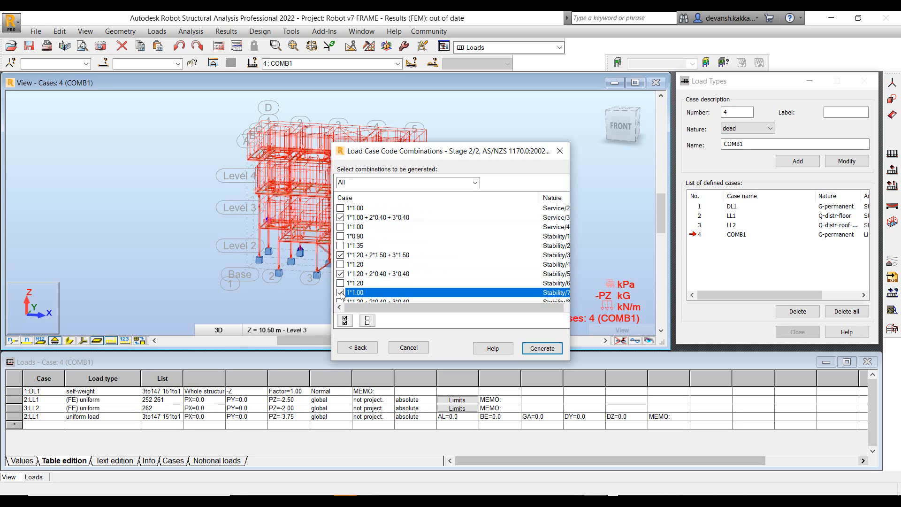
scroll(343, 299, down, 1)
click(340, 283)
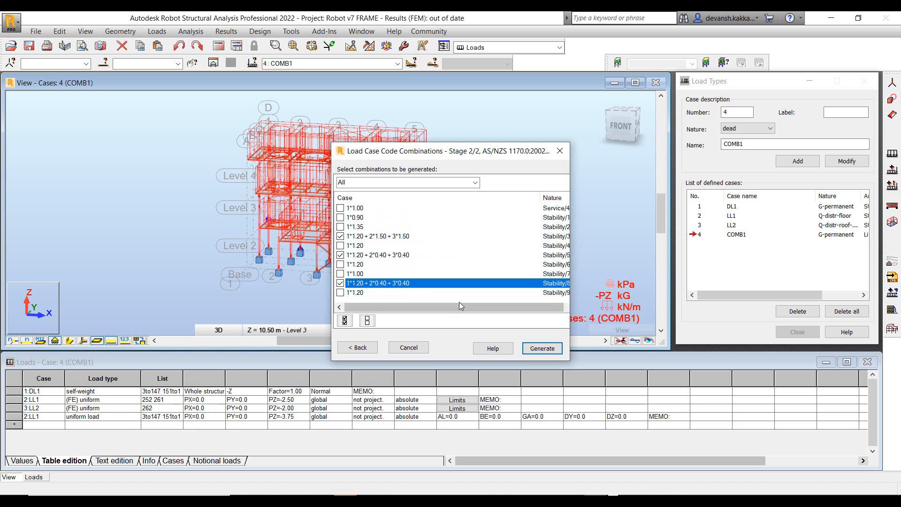
Generate the marked code combinations and check them in the list of load cases
click(533, 348)
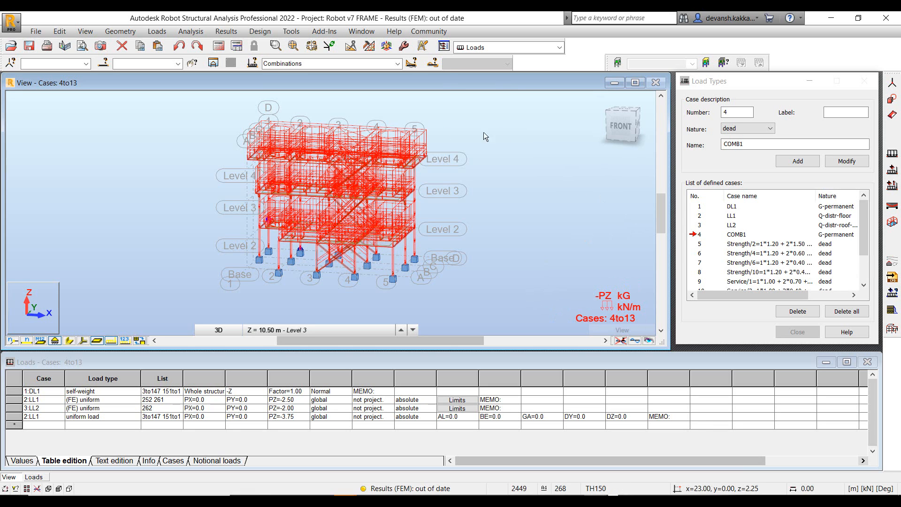
click(397, 64)
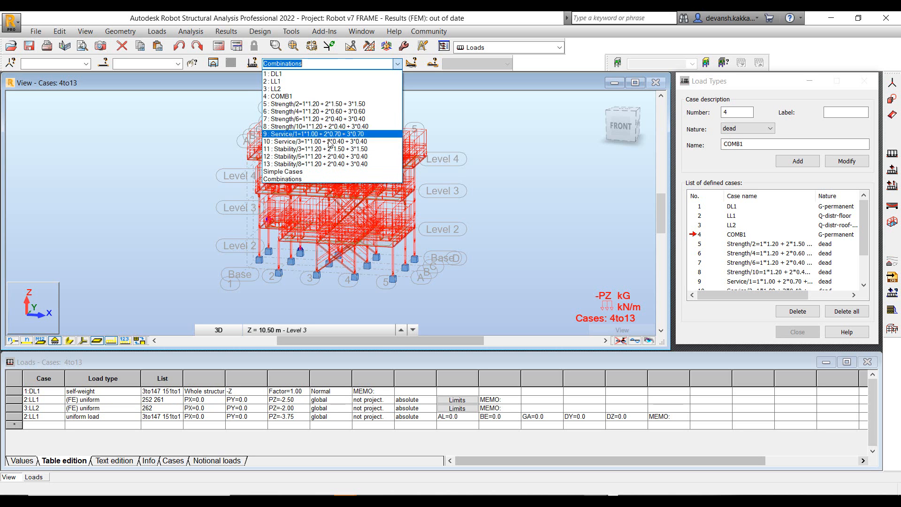
click(467, 114)
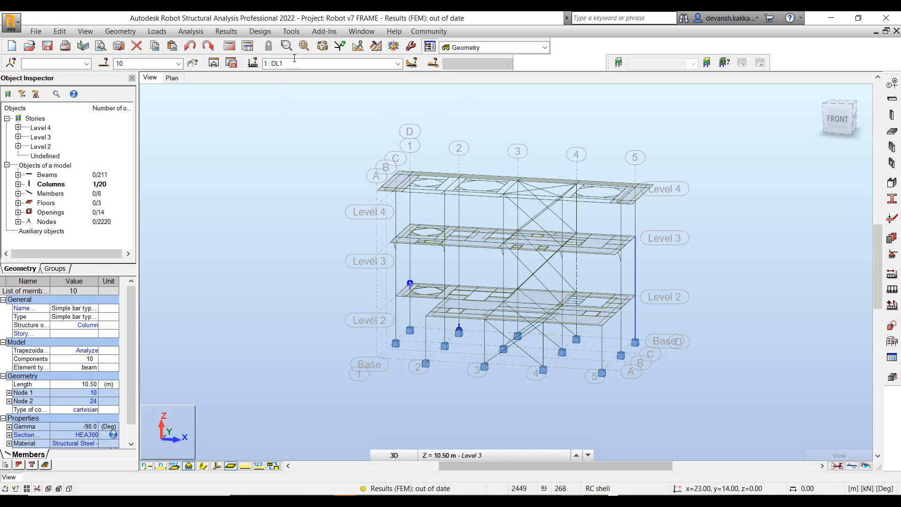
Choose AS 1170.4 as the seismic load code in the job preferences and clear the current selection in the model
click(291, 31)
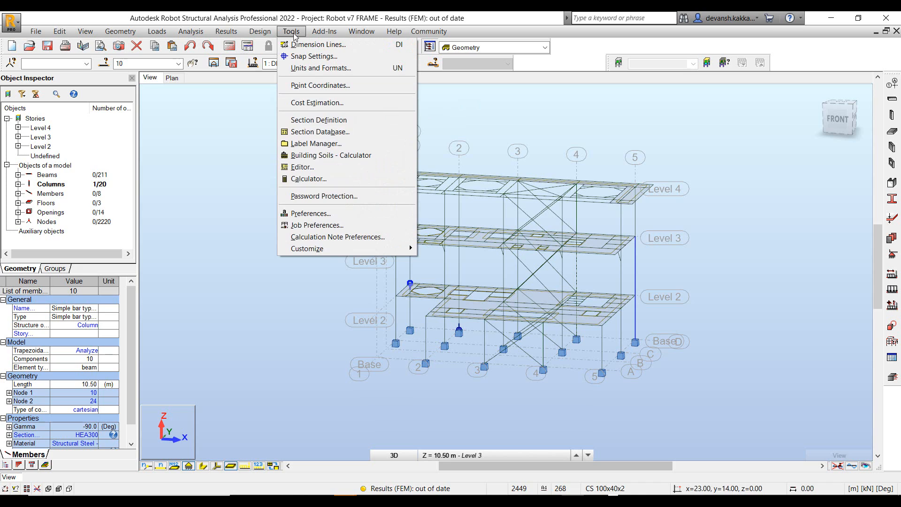
click(327, 226)
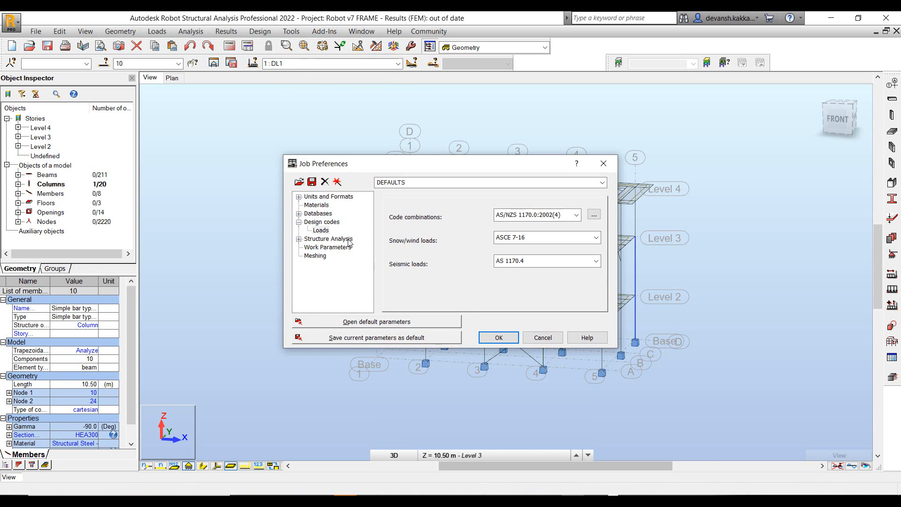
click(557, 261)
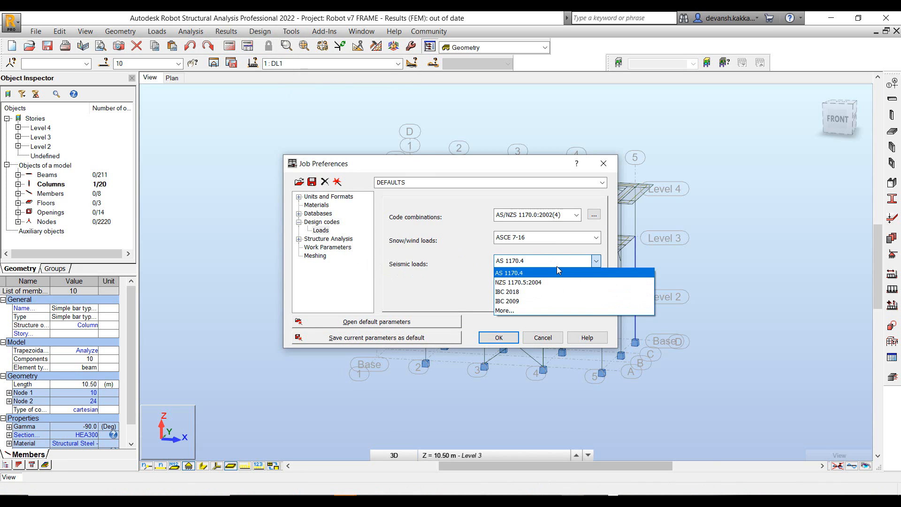
click(556, 267)
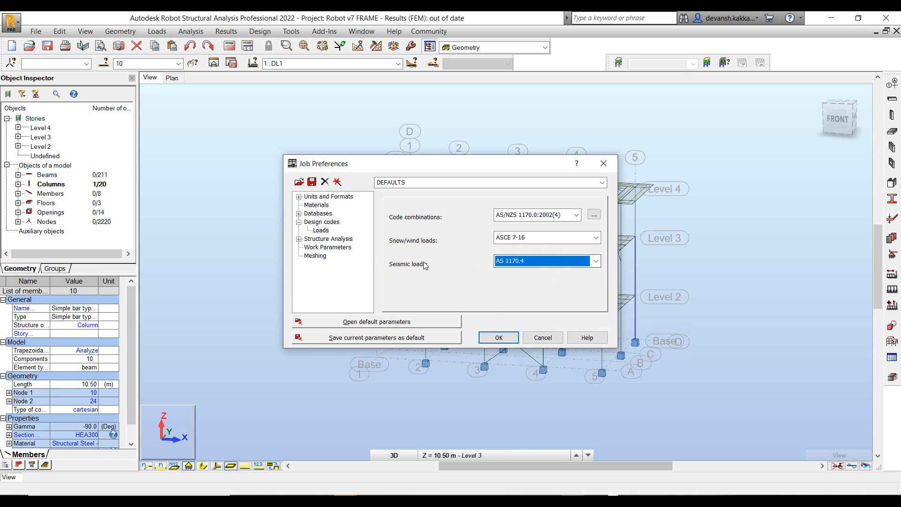
click(498, 337)
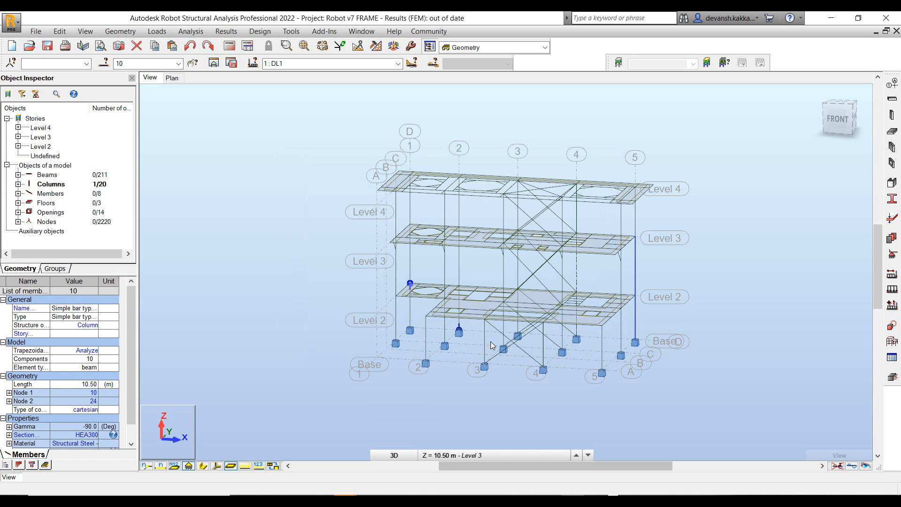
click(306, 311)
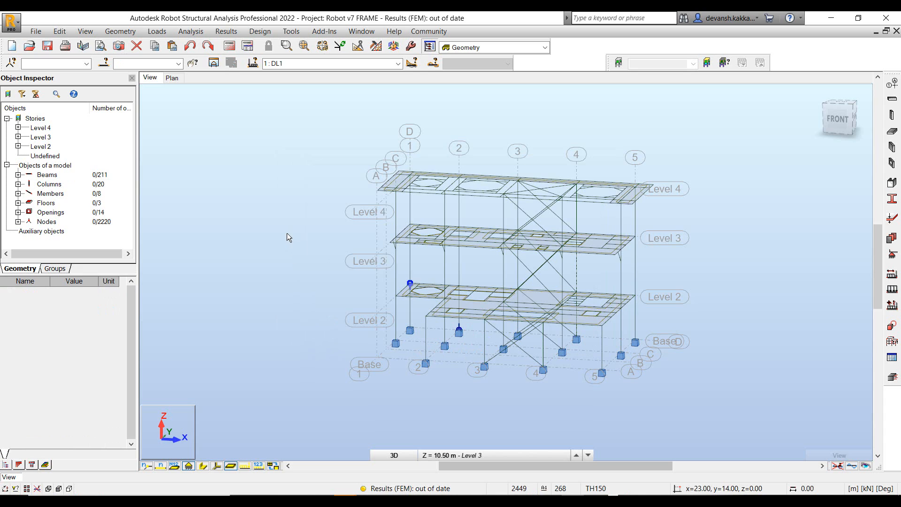
Add a modal analysis case with 10 modes, keeping the default parameters and the mass matrix lumped without rotations
click(188, 32)
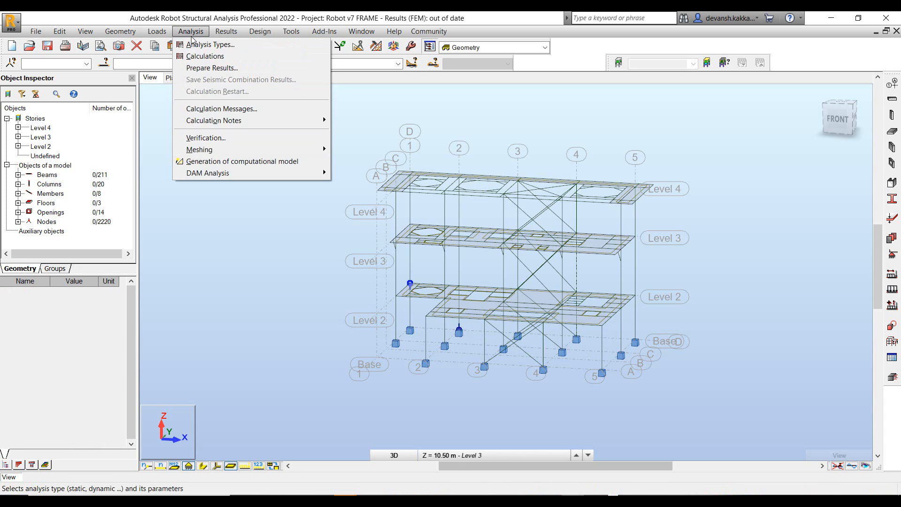
click(192, 46)
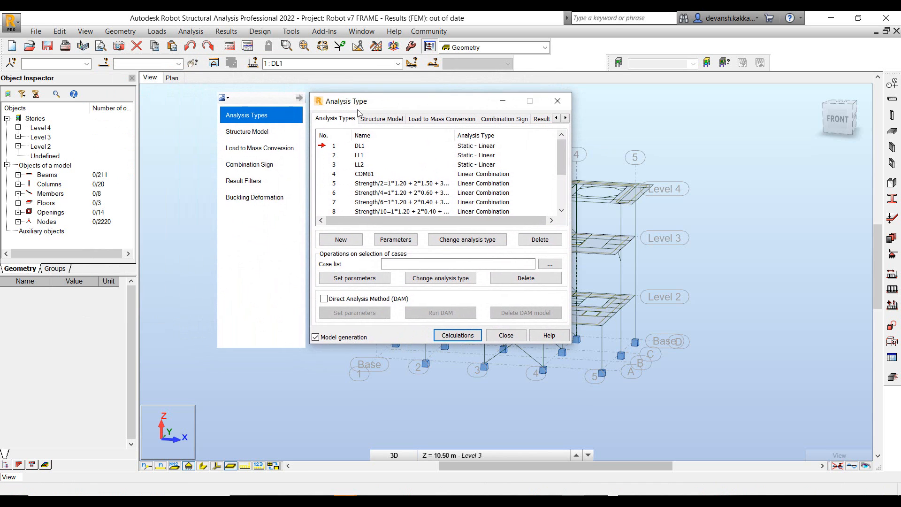
click(351, 242)
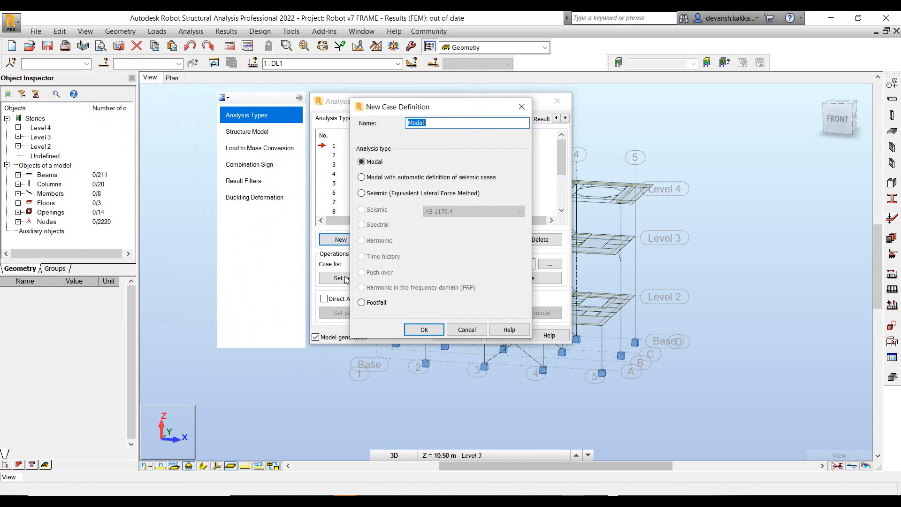
click(389, 236)
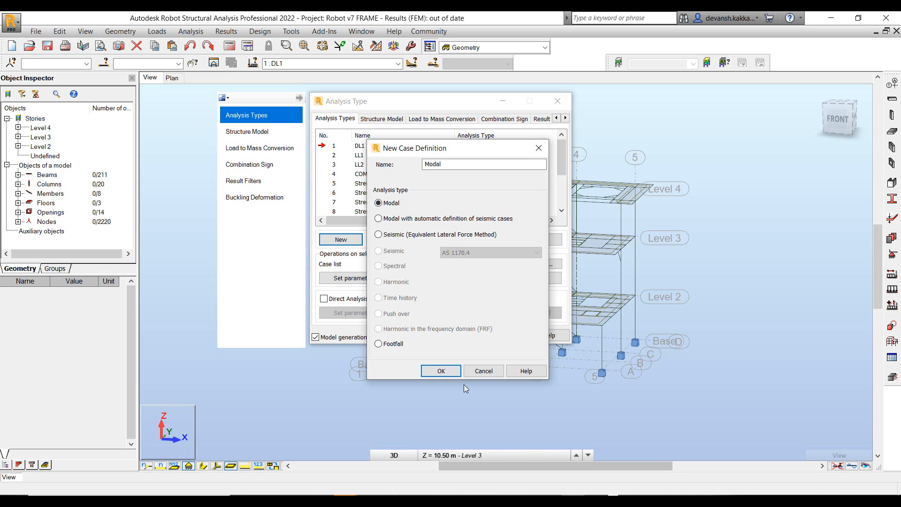
click(439, 372)
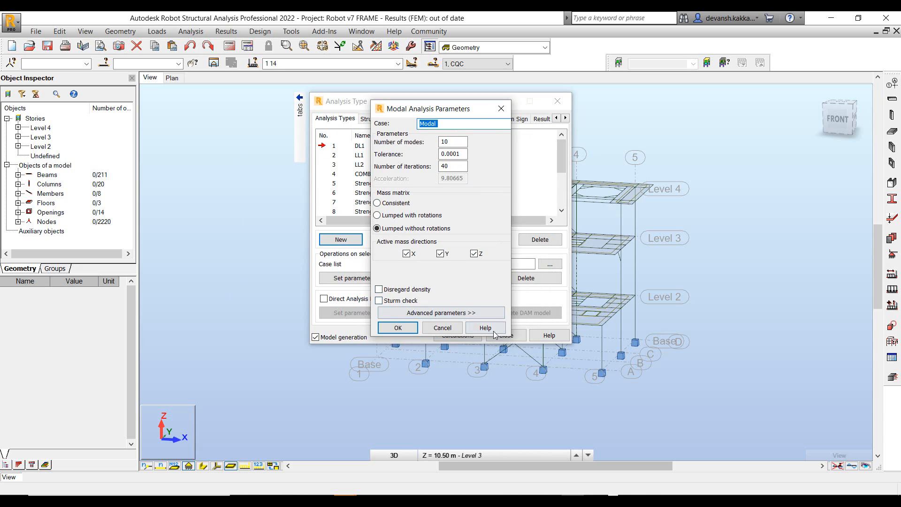
click(453, 312)
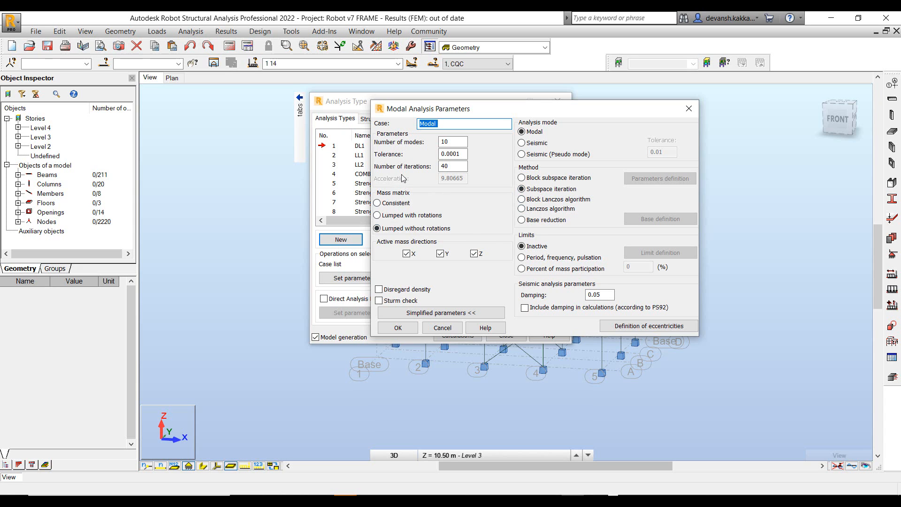
click(403, 328)
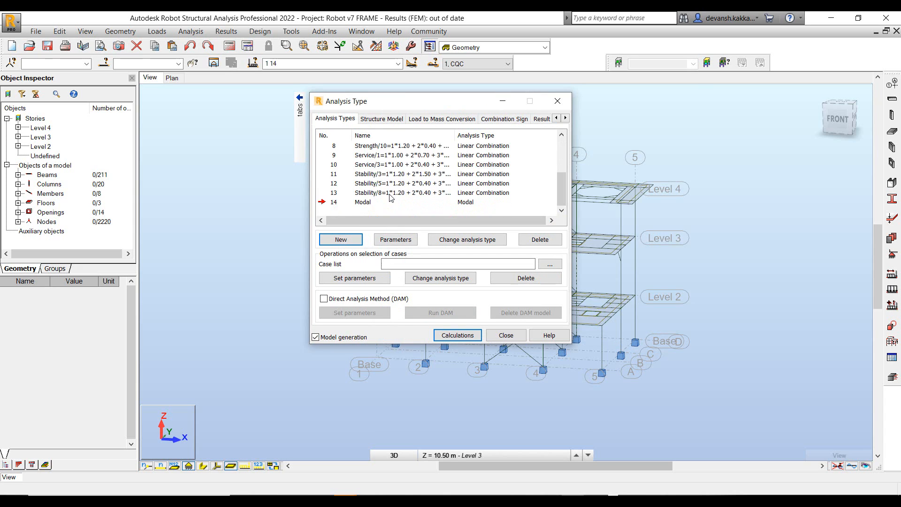
Add a new seismic analysis case according to AS 1170.4
mouse_move(293, 107)
click(360, 238)
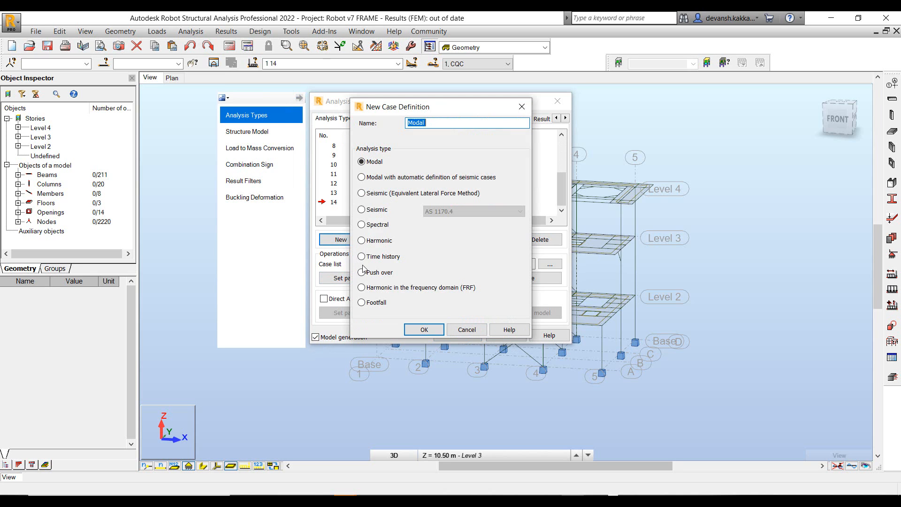
click(375, 210)
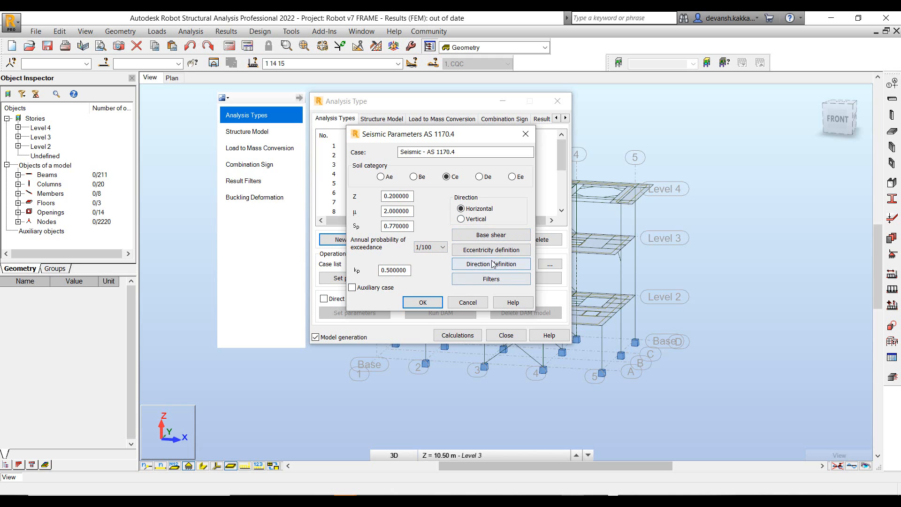
click(481, 235)
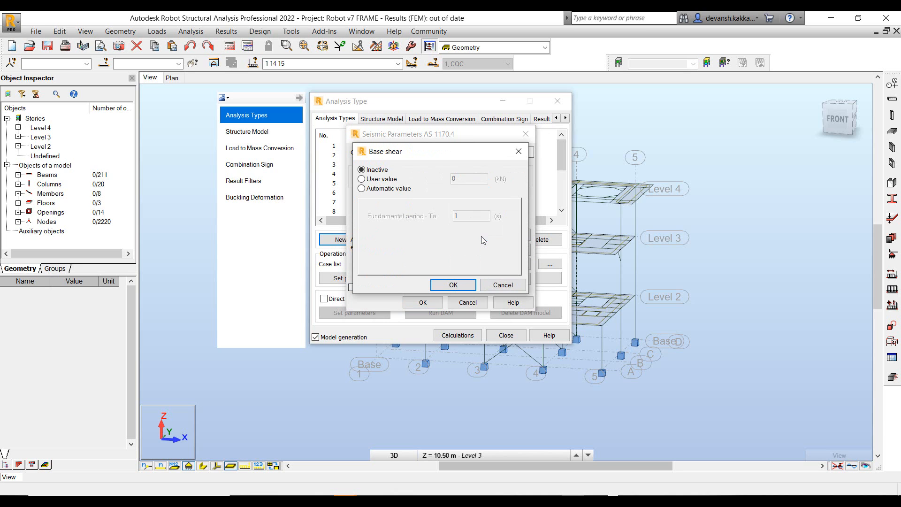
click(380, 189)
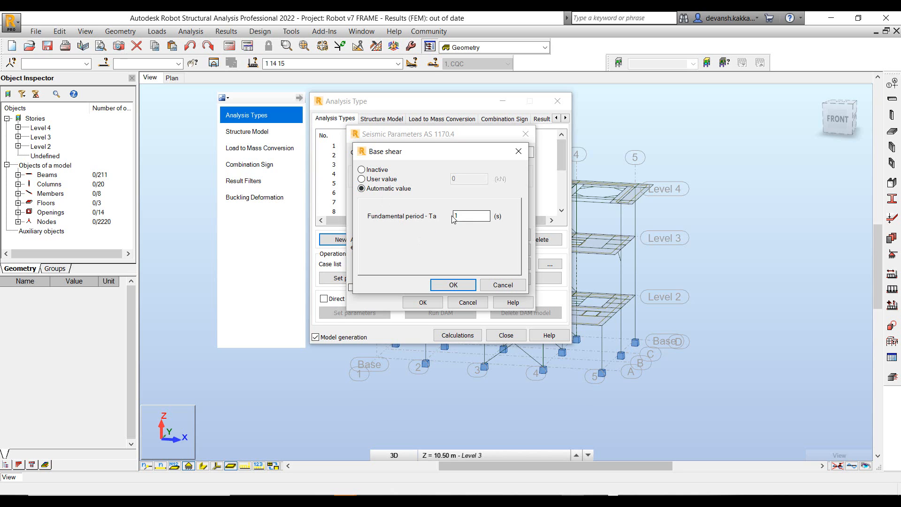
click(501, 285)
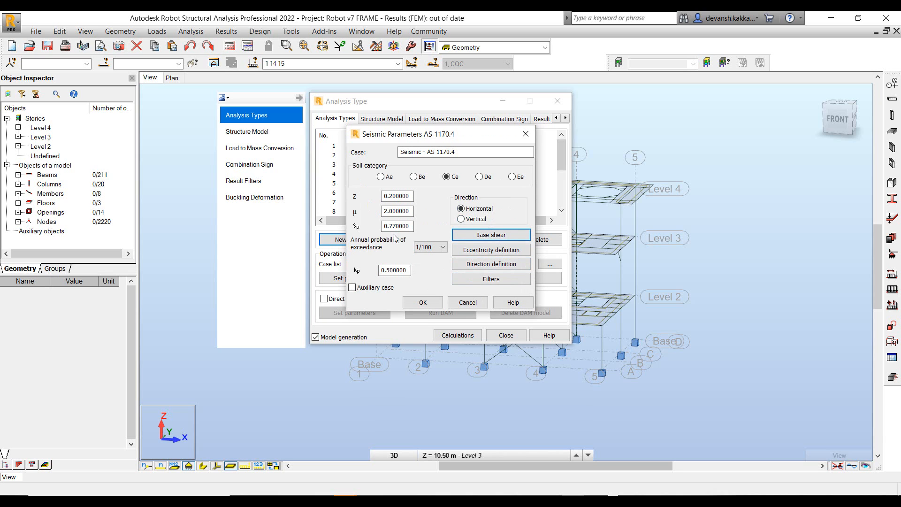
Define the seismic direction as X 1, Y 1, Z 0 with force resolution into directions active, and create the seismic cases
click(482, 265)
double_click(382, 169)
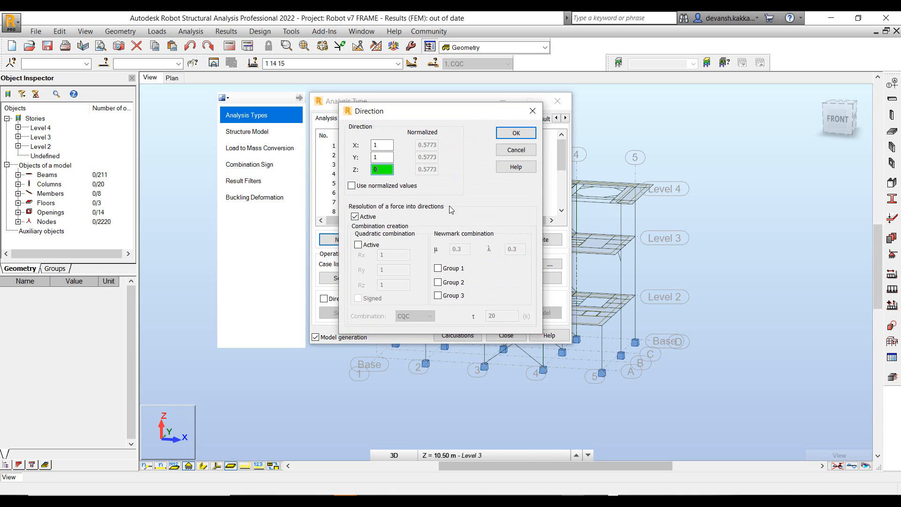
click(507, 136)
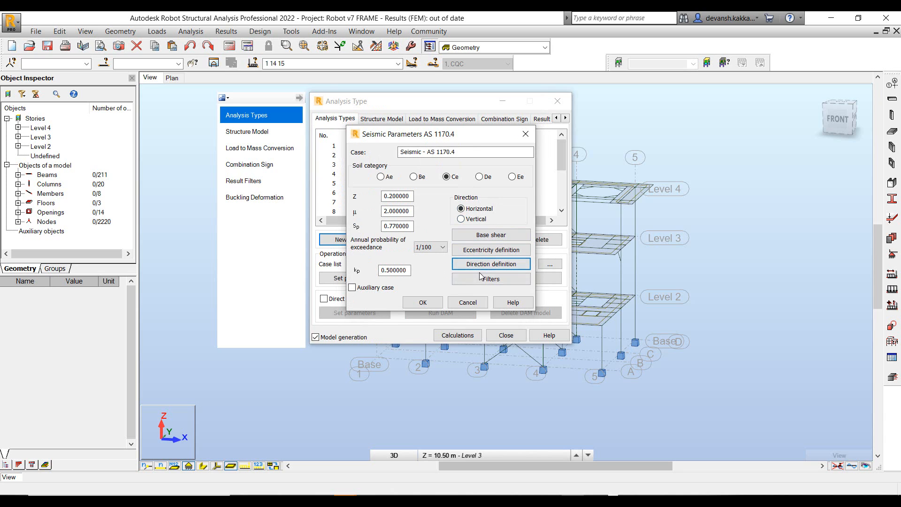
click(422, 302)
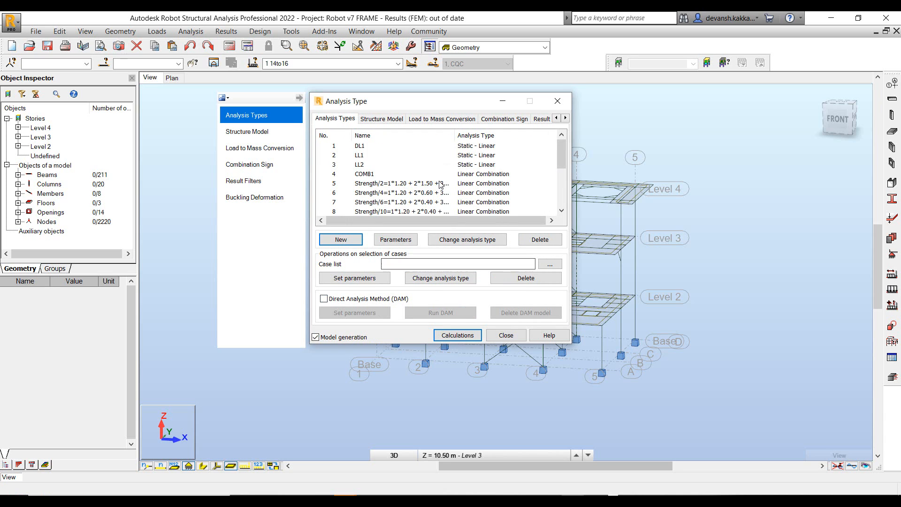
scroll(438, 186, down, 3)
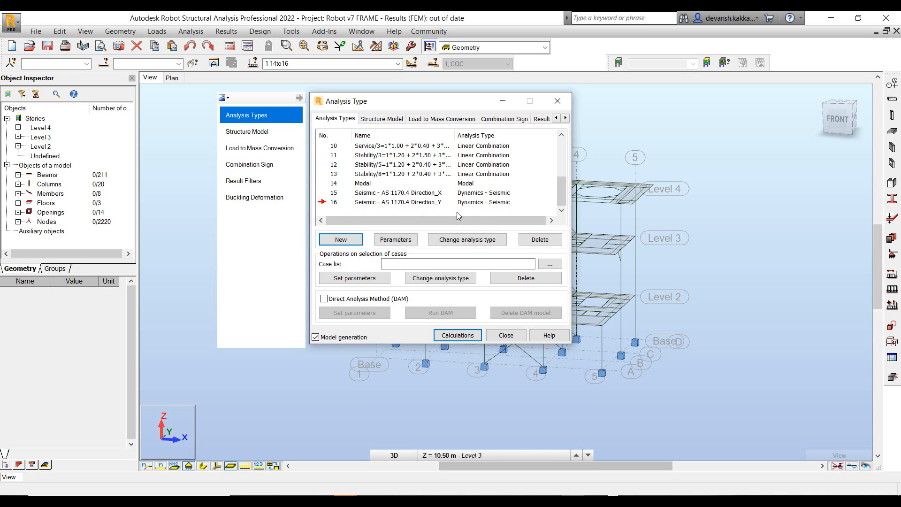
Run the calculations for all cases, continue without the DSC algorithm, and close the calculation messages and analysis settings
click(746, 361)
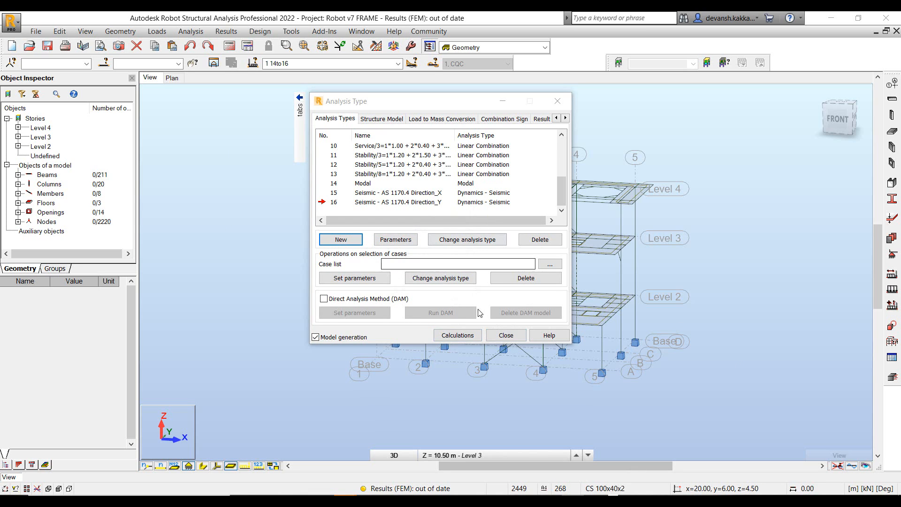
click(457, 335)
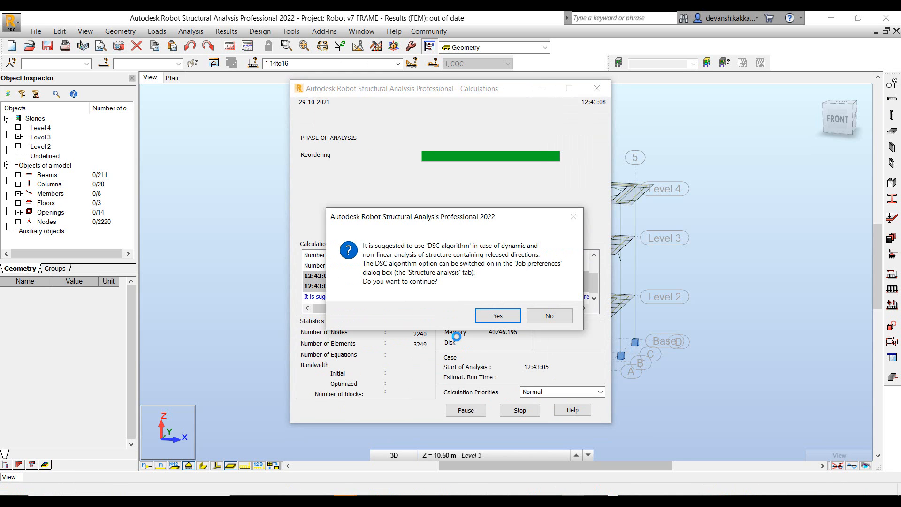
click(500, 321)
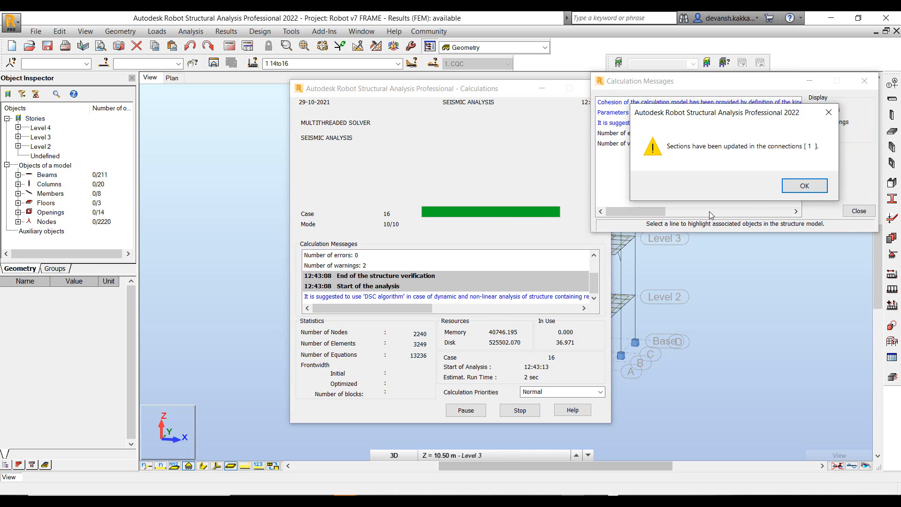
click(806, 186)
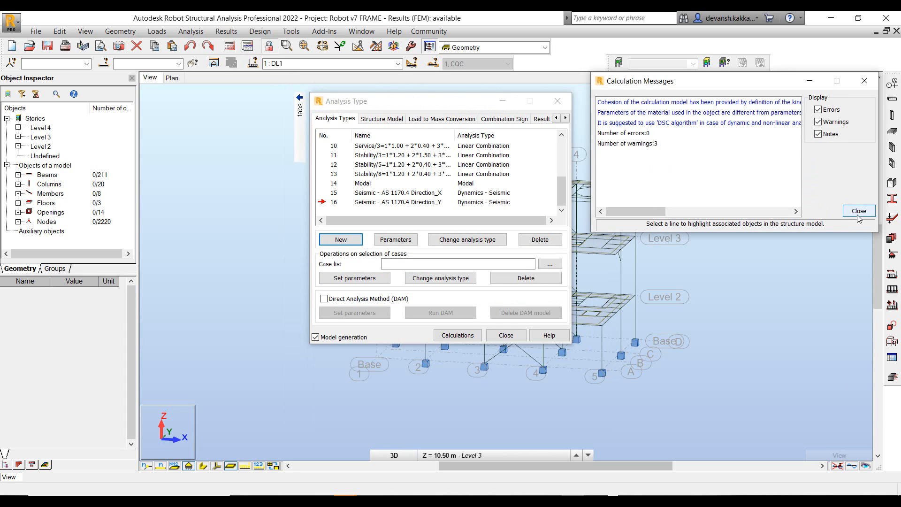
click(857, 212)
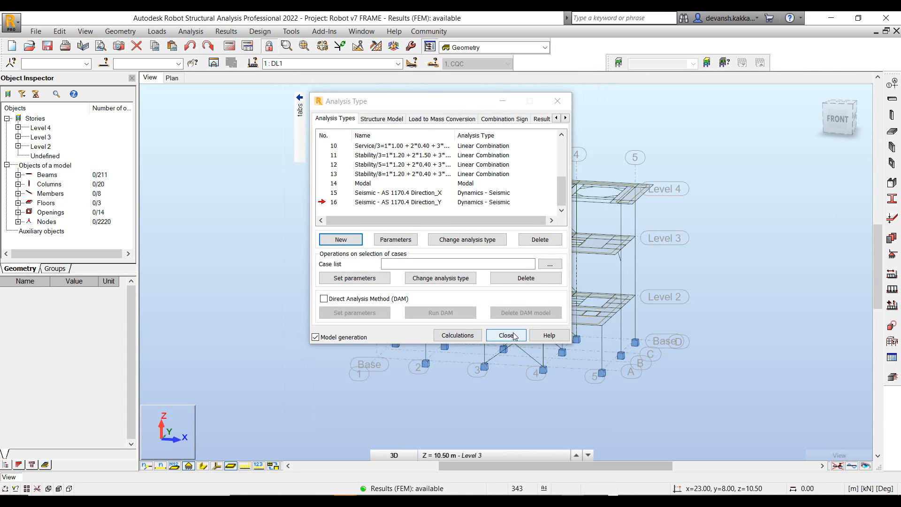
click(512, 335)
Examine the modal analysis results table for the relative mass participation in UX and UY of the modal and seismic cases
click(227, 32)
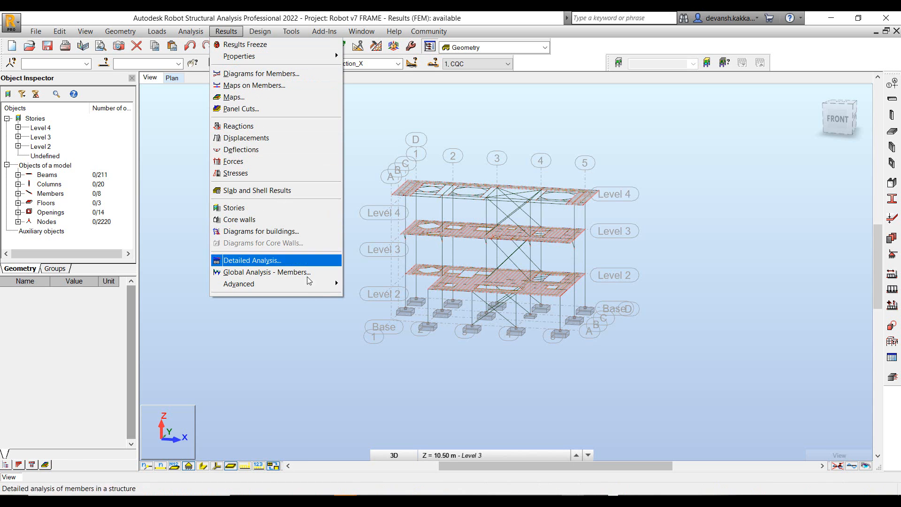
mouse_move(244, 283)
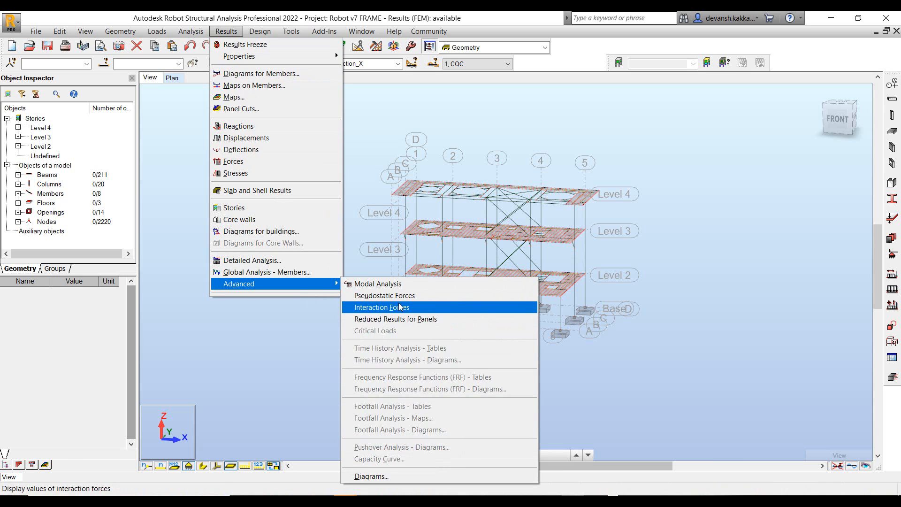
click(384, 284)
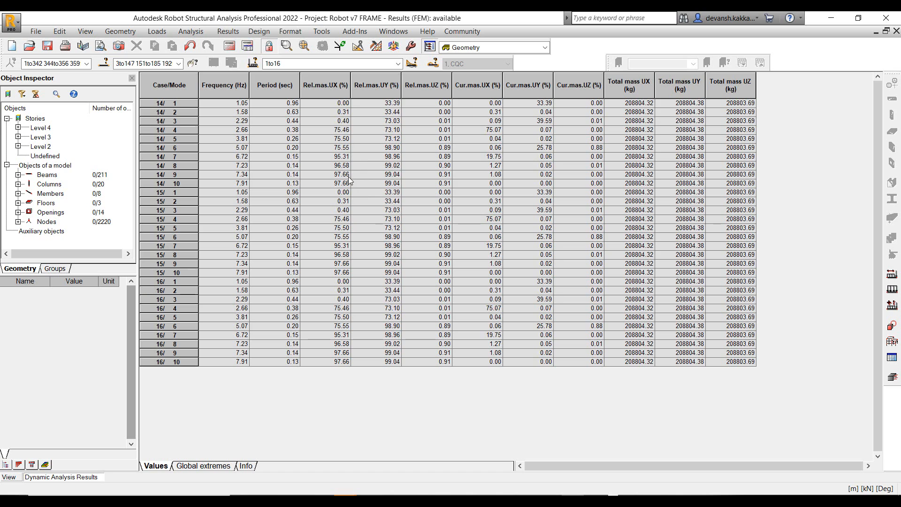
click(374, 157)
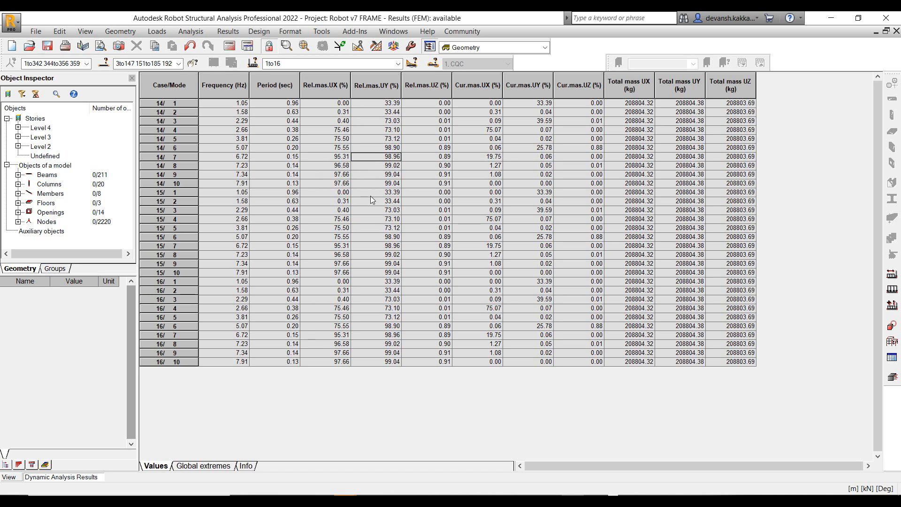
click(325, 228)
click(325, 290)
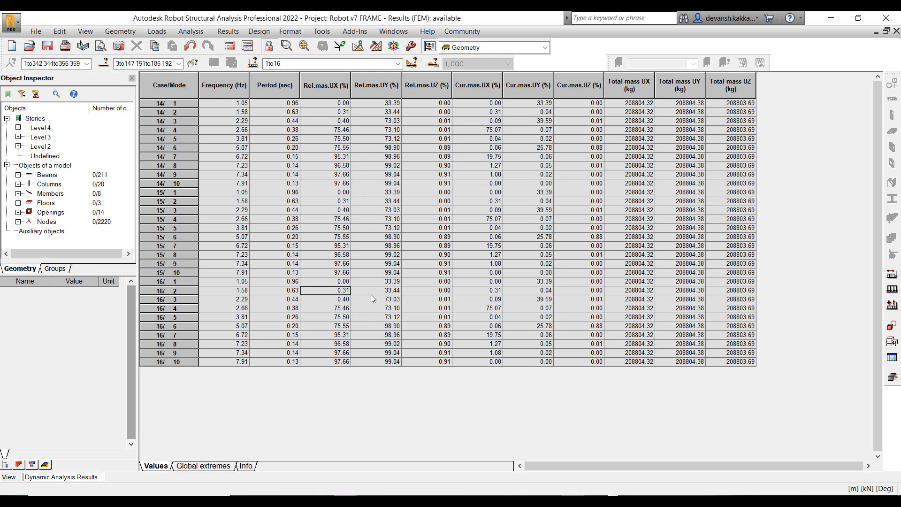
click(897, 31)
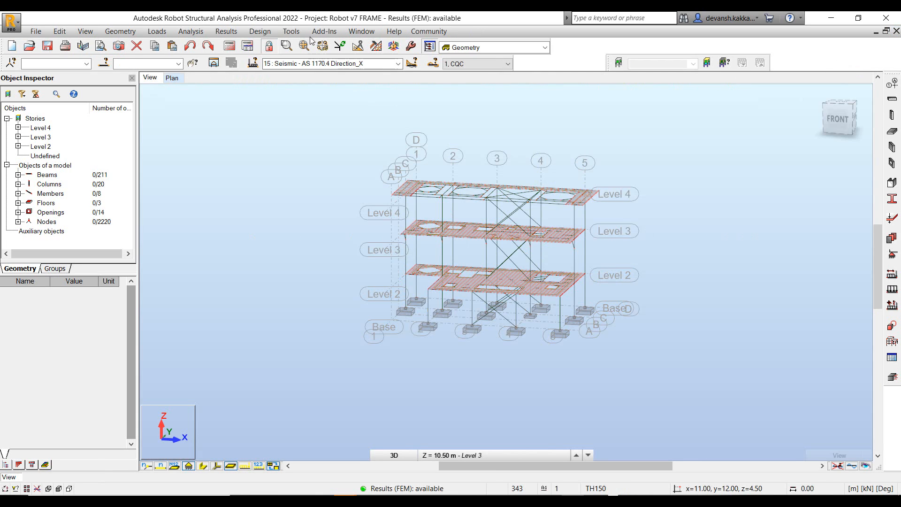
Open the automatic load combinations and examine the factors and formulas in the AS/NZS 1170.0:2002 code combination regulations
click(155, 32)
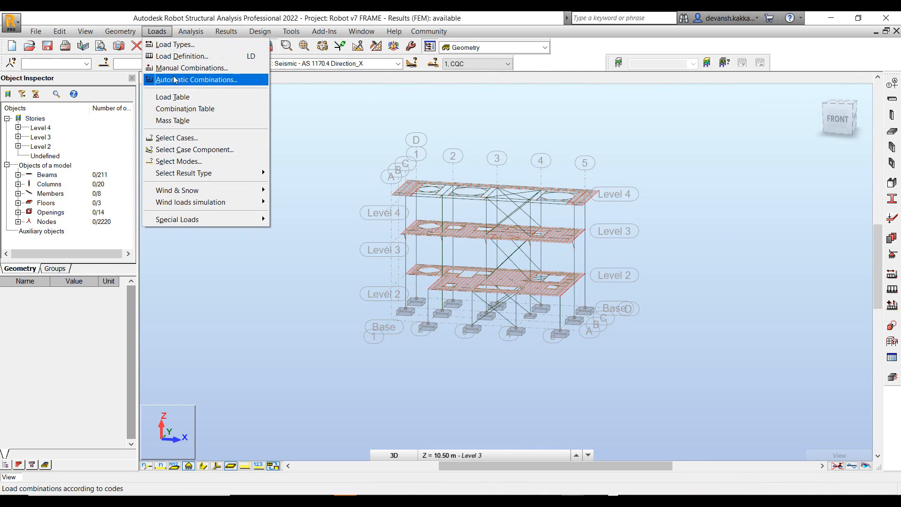
click(196, 80)
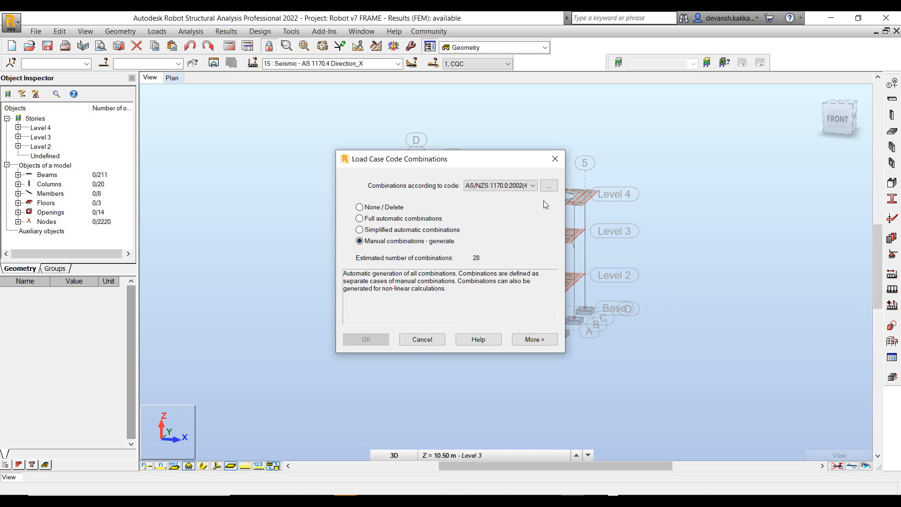
click(548, 186)
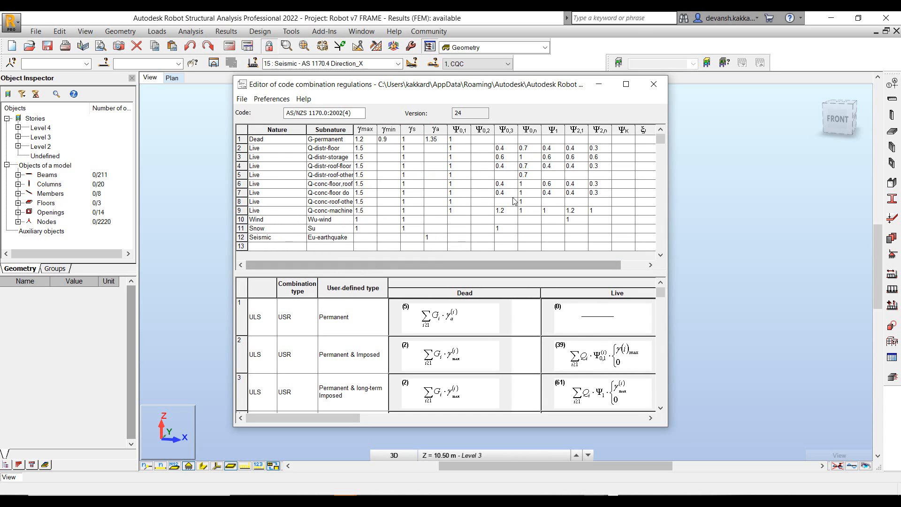
click(654, 84)
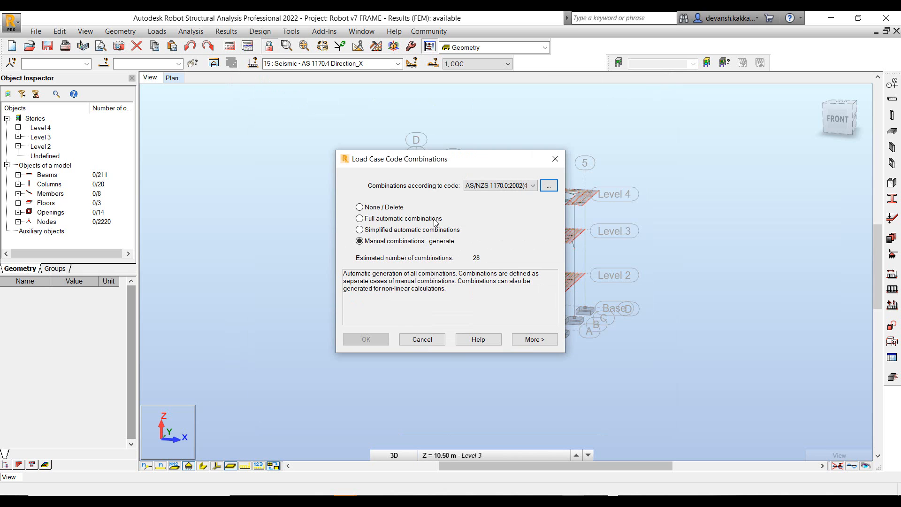
Review the code combination types and the full list of manual combinations offered, and close the combinations setup without generating any
click(517, 339)
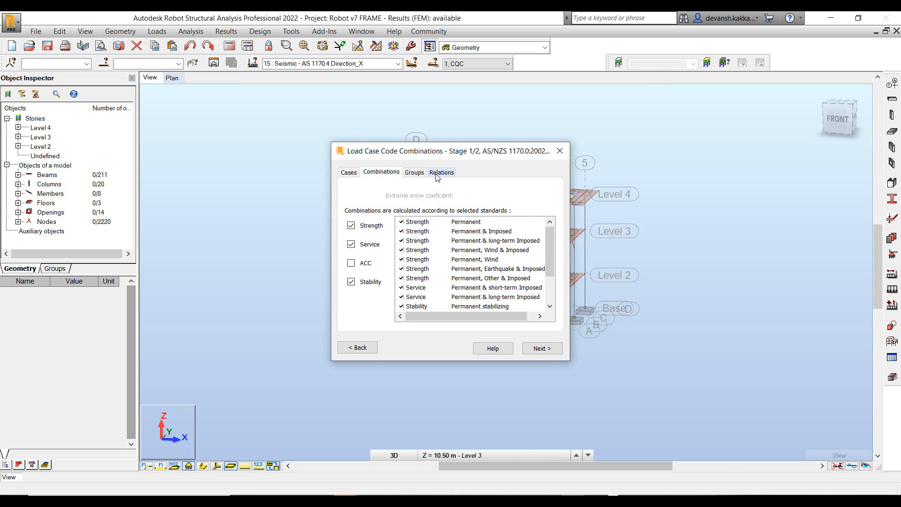
click(530, 348)
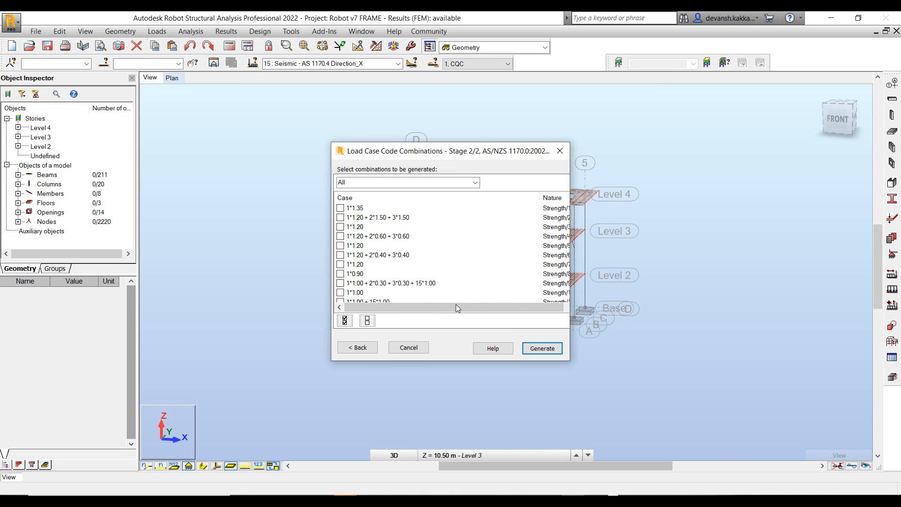
scroll(398, 258, down, 10)
scroll(394, 264, down, 3)
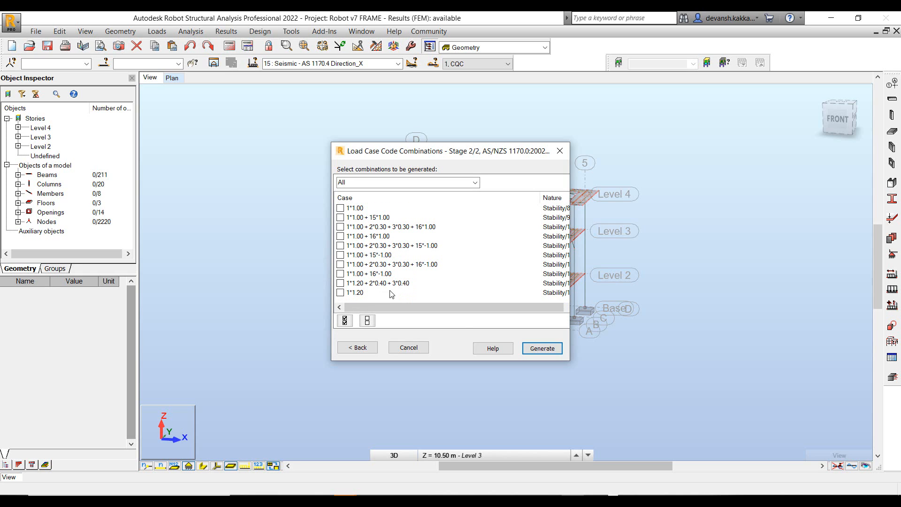
click(559, 150)
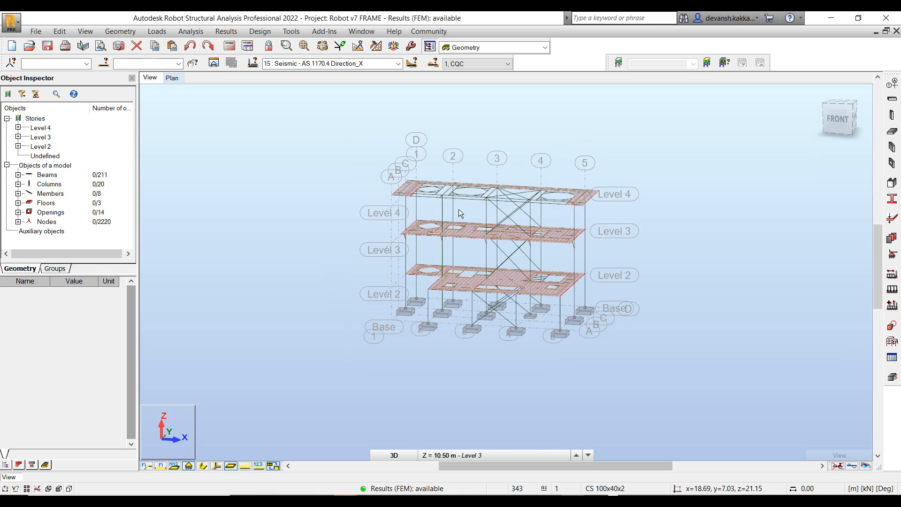